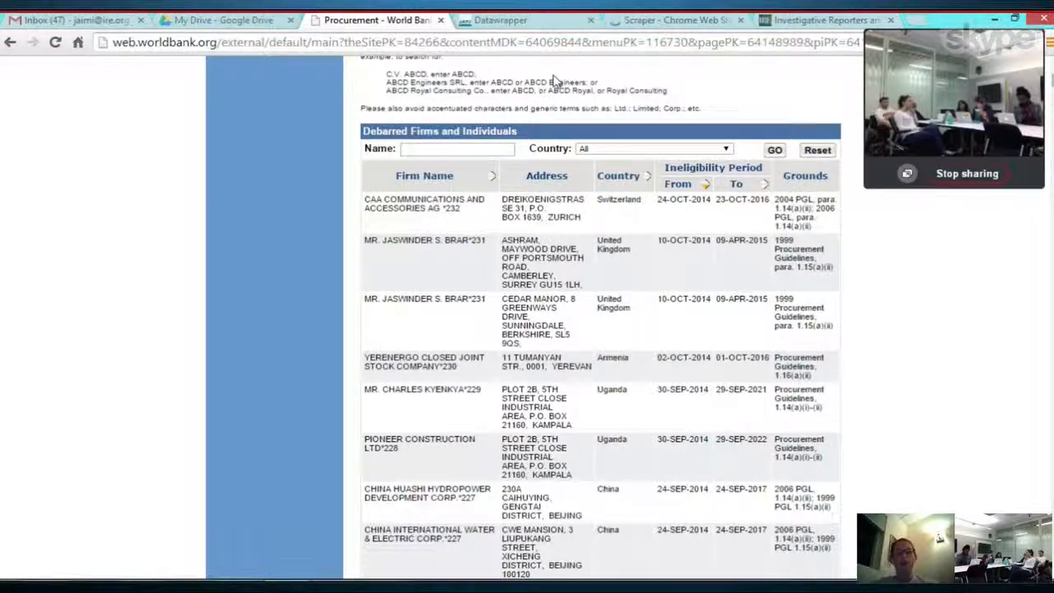
# Look at the Scraper extension's page in the Chrome Web Store, including the Scrape similar option, and return to the World Bank procurement page
pyautogui.click(634, 19)
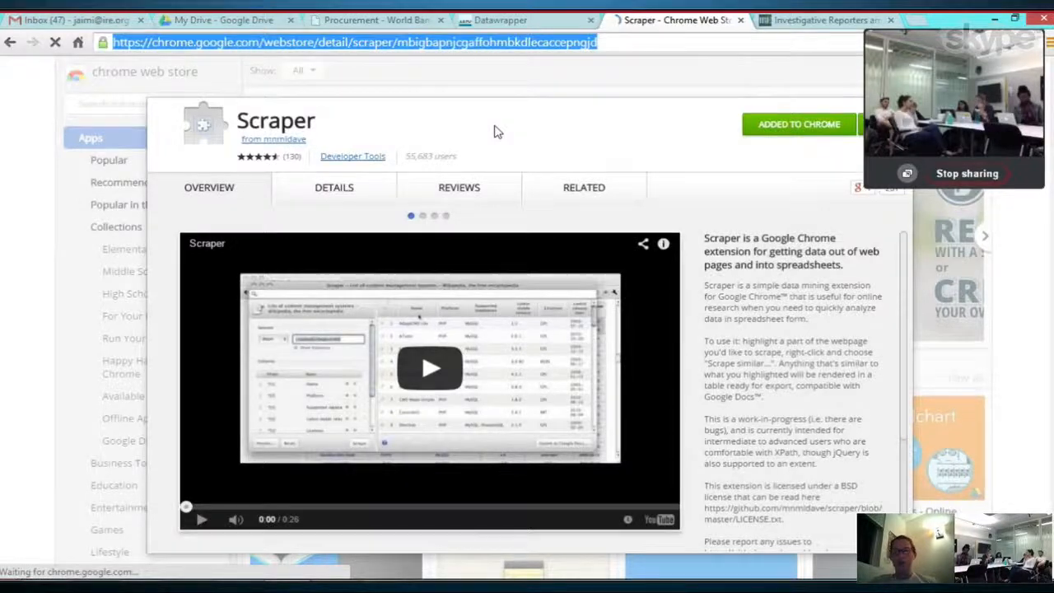
pyautogui.rightClick(550, 130)
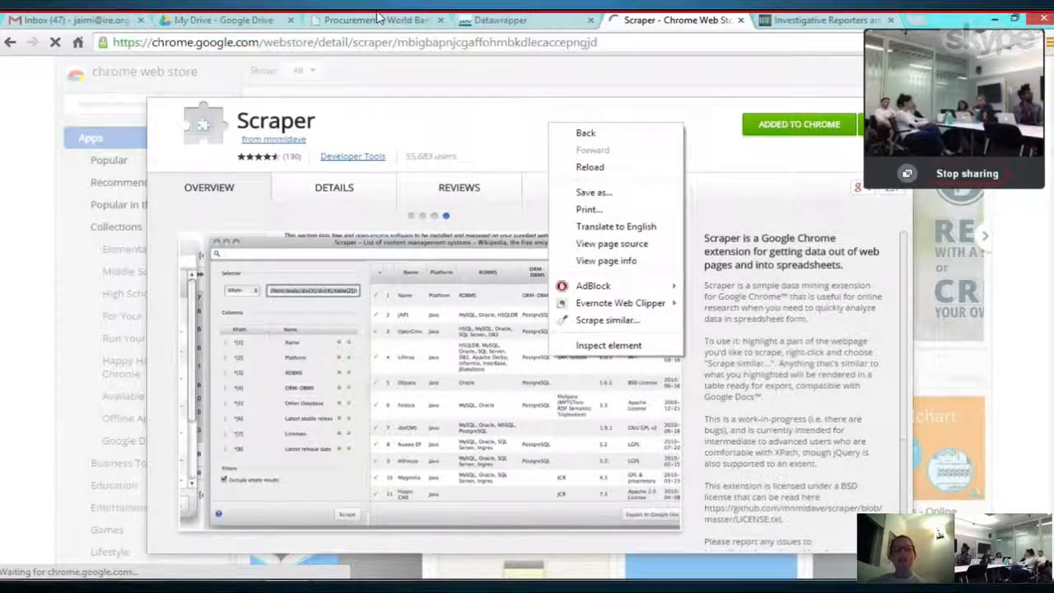
pyautogui.press('Escape')
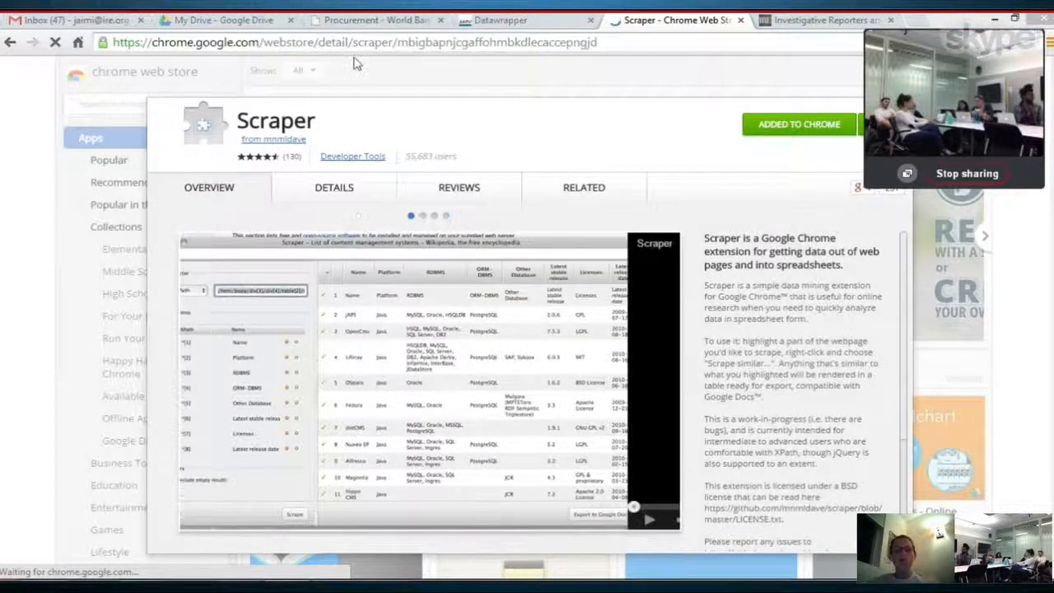
pyautogui.click(367, 20)
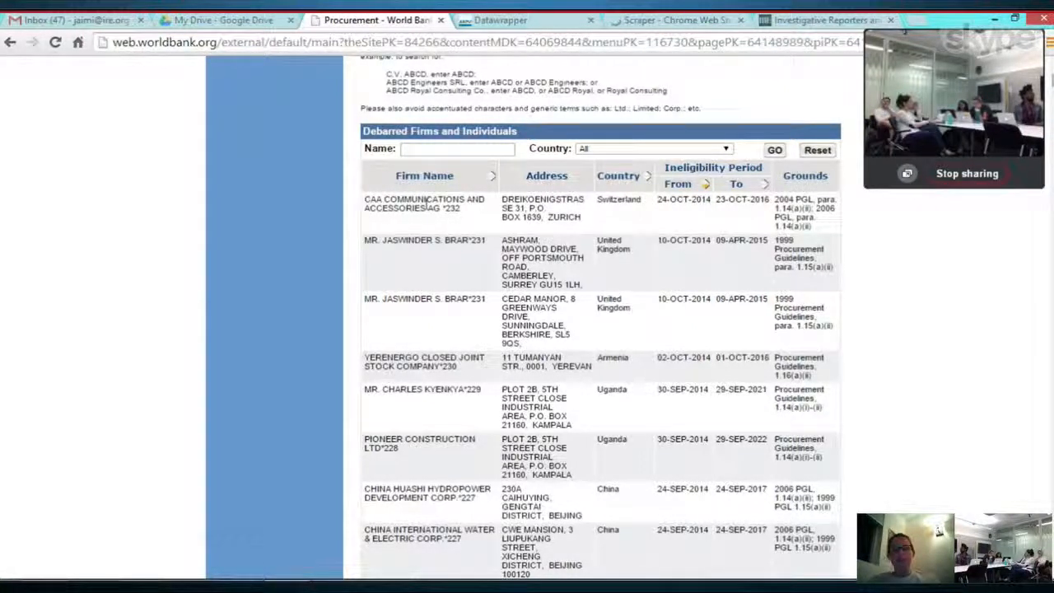
# Scrape the Debarred Firms and Individuals table with Scrape similar, using its first two data rows as the sample
pyautogui.moveTo(367, 199); pyautogui.dragTo(860, 283)
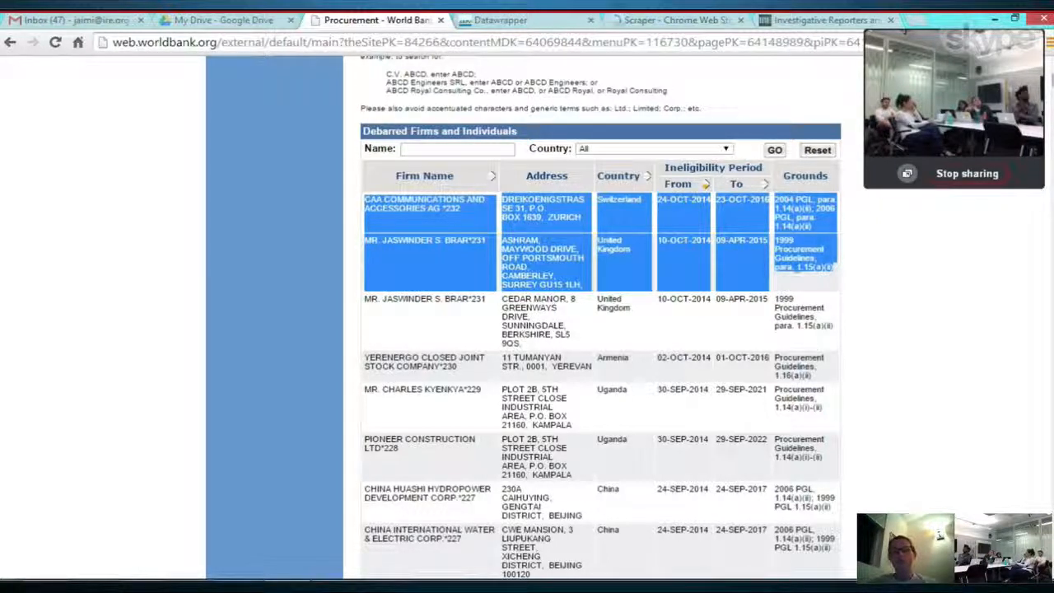
pyautogui.rightClick(732, 257)
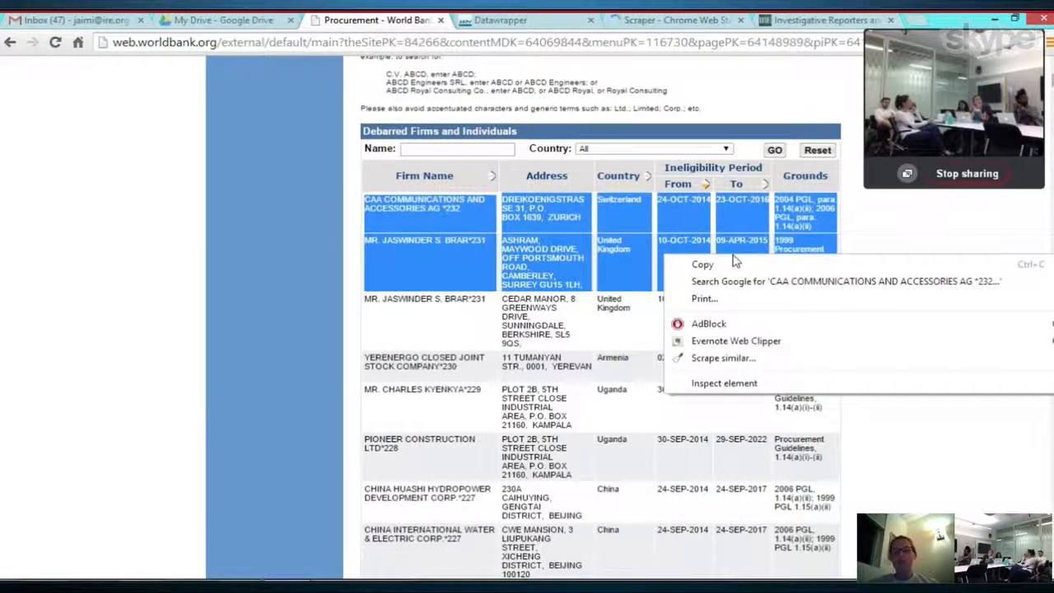
pyautogui.click(715, 357)
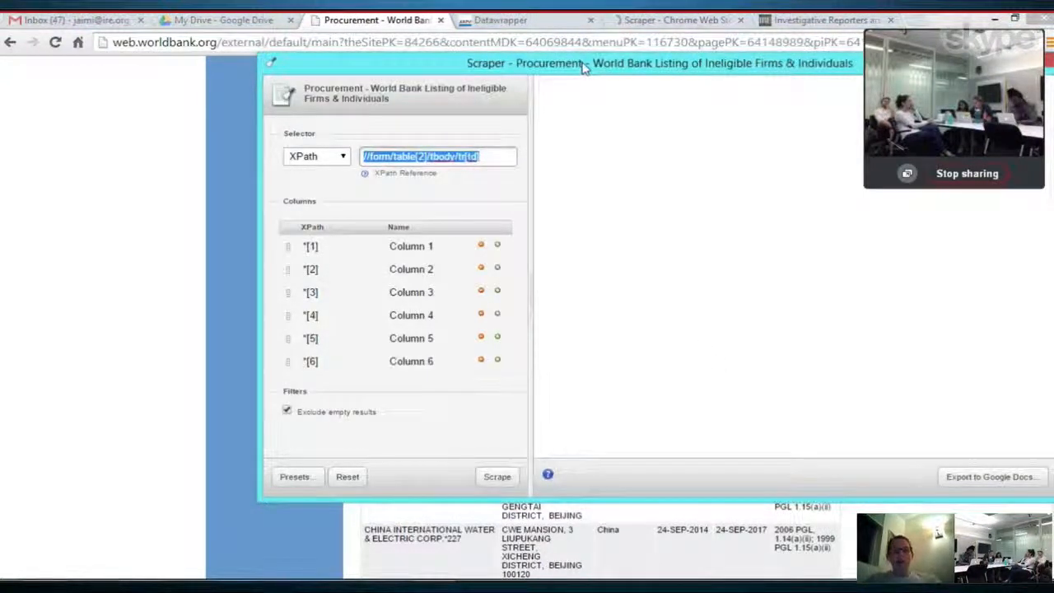
pyautogui.moveTo(581, 67); pyautogui.dragTo(398, 80)
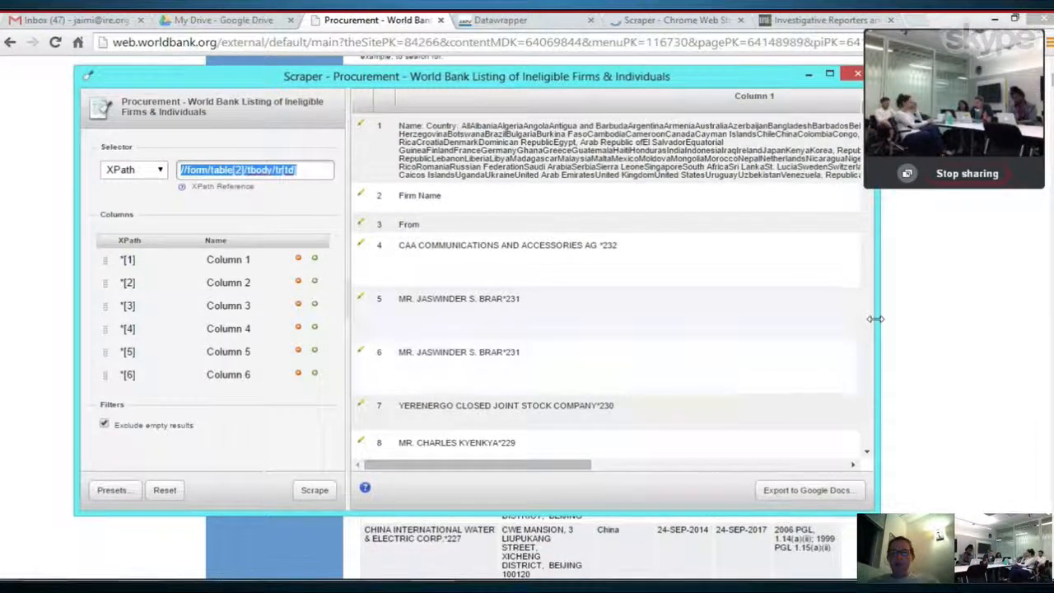
# Check the scraped rows, export them to Google Docs and close the Scraper window
pyautogui.click(868, 452)
pyautogui.click(869, 452)
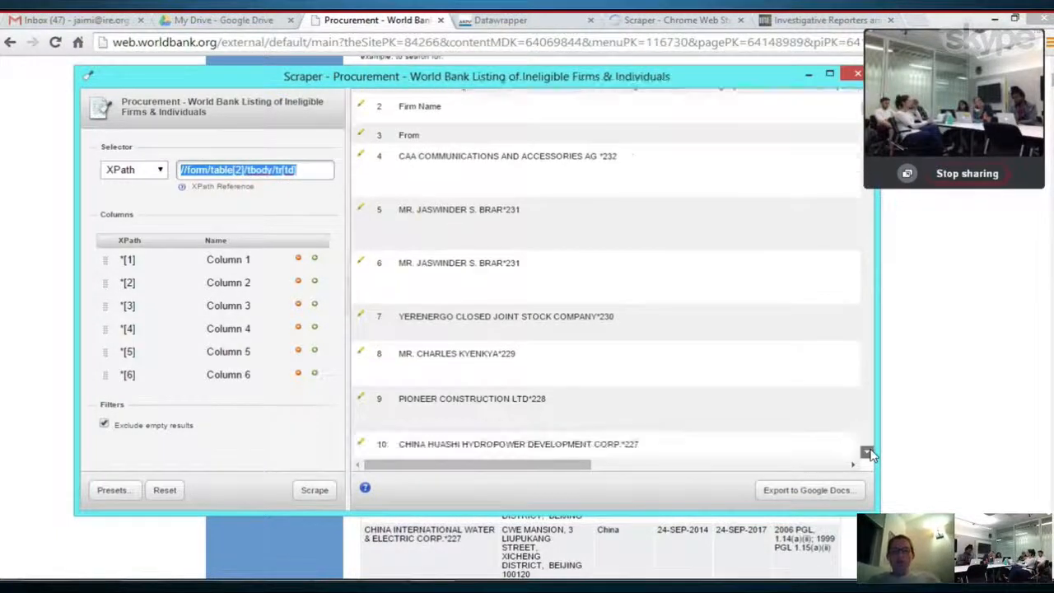
pyautogui.click(869, 452)
pyautogui.click(868, 452)
pyautogui.click(869, 452)
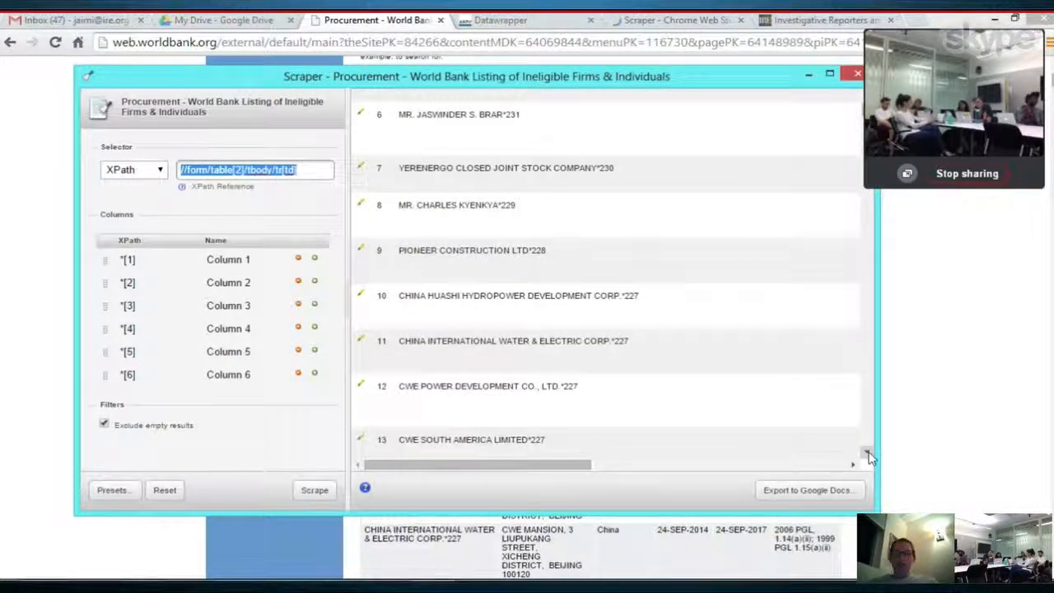
pyautogui.click(795, 491)
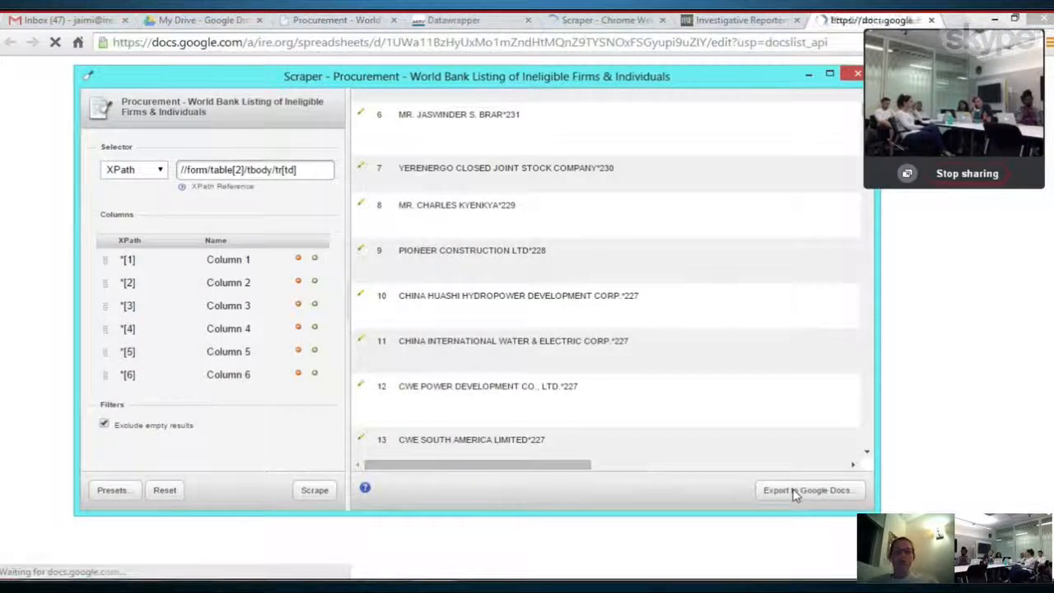
pyautogui.moveTo(746, 72); pyautogui.dragTo(674, 93)
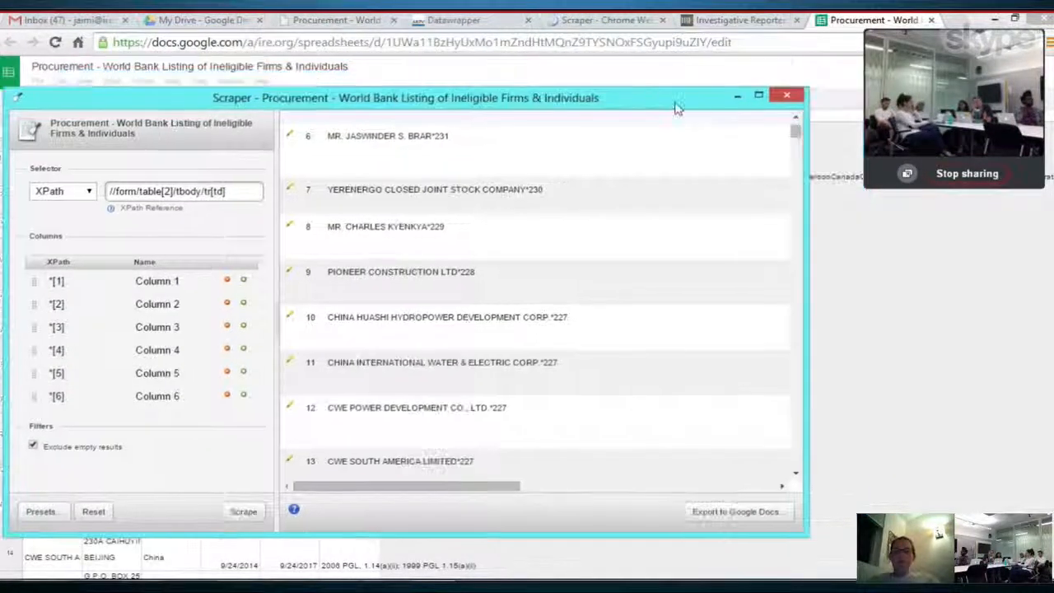
pyautogui.click(788, 96)
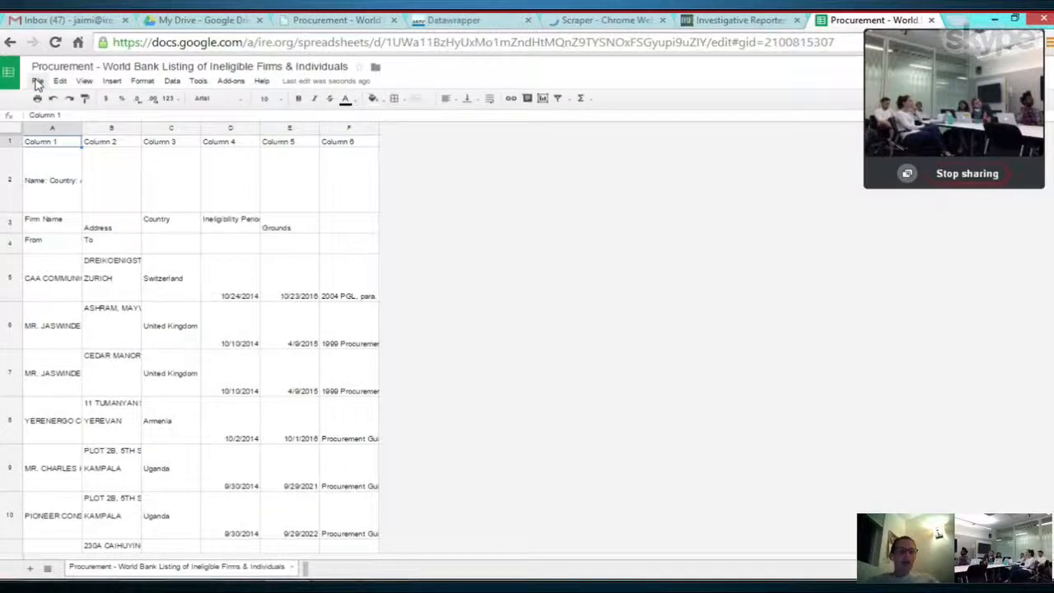
# Download the exported spreadsheet in Microsoft Excel (.xlsx) format
pyautogui.click(37, 81)
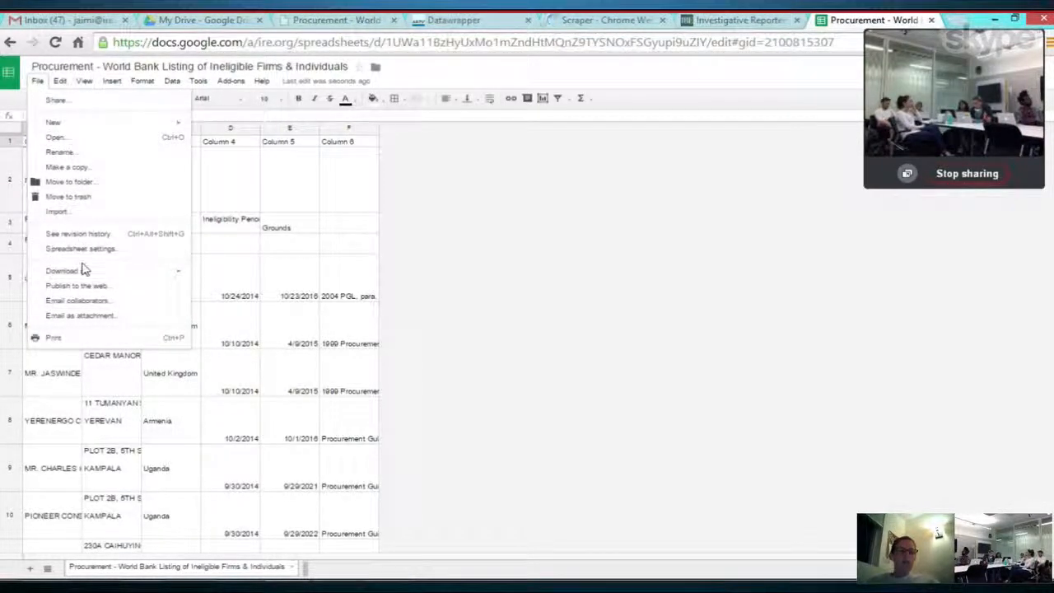
pyautogui.moveTo(83, 271)
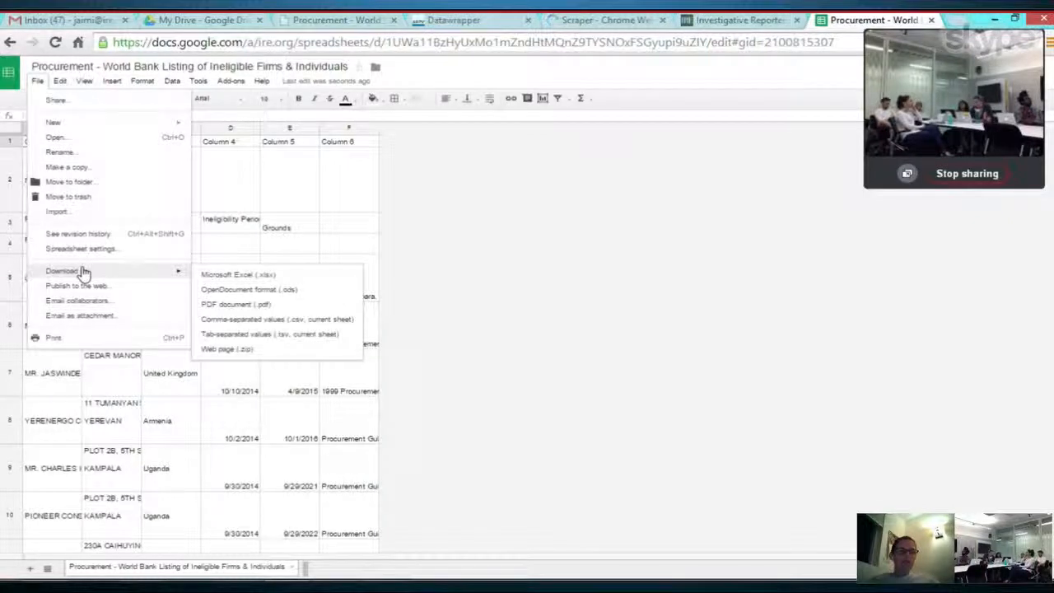
pyautogui.click(221, 277)
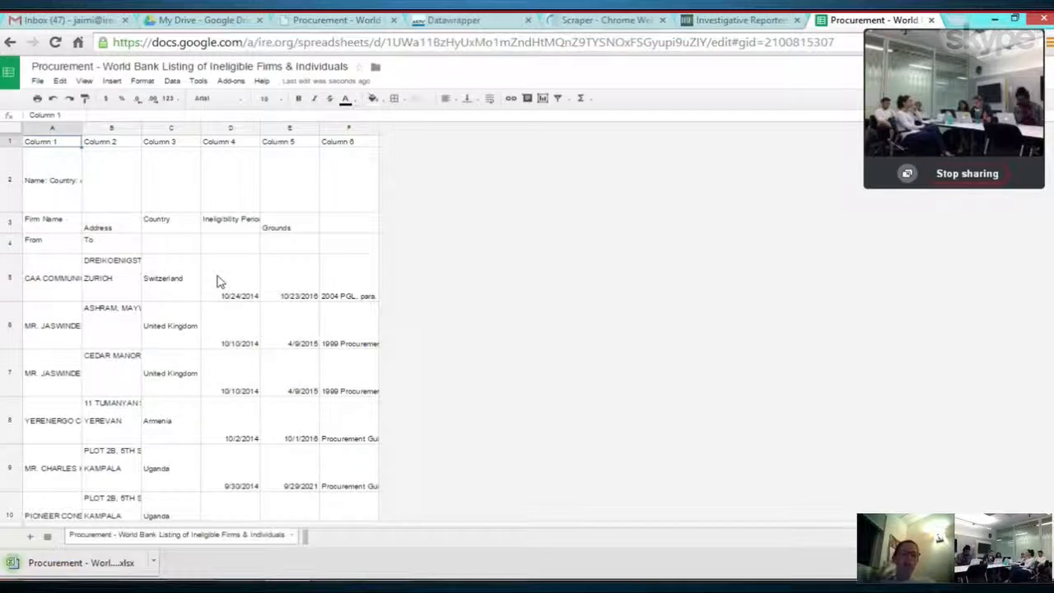
# Open the downloaded workbook in Excel, enable editing and maximize its window
pyautogui.click(78, 568)
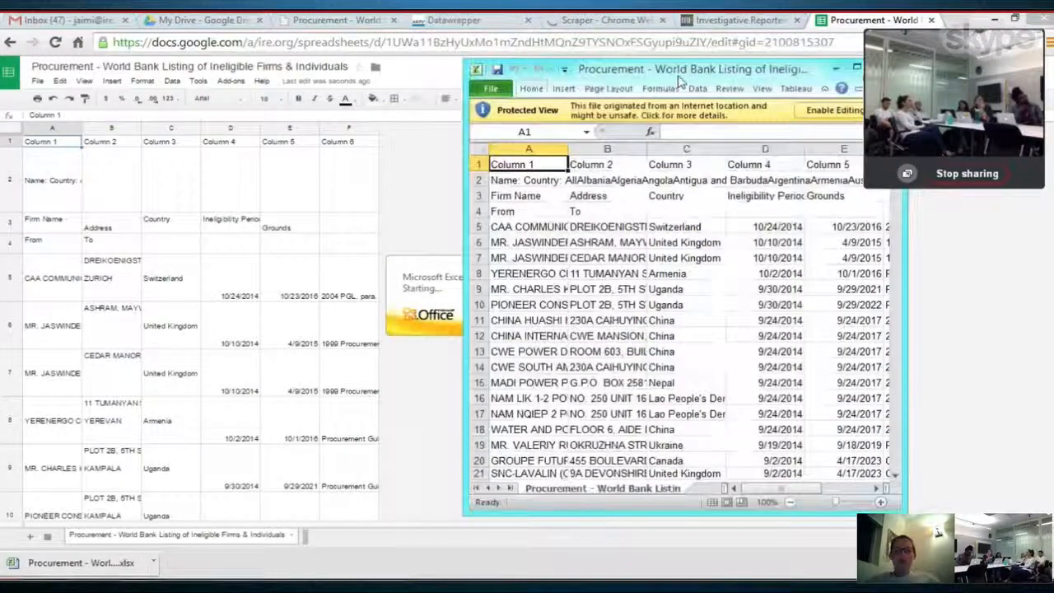
pyautogui.moveTo(727, 70); pyautogui.dragTo(574, 95)
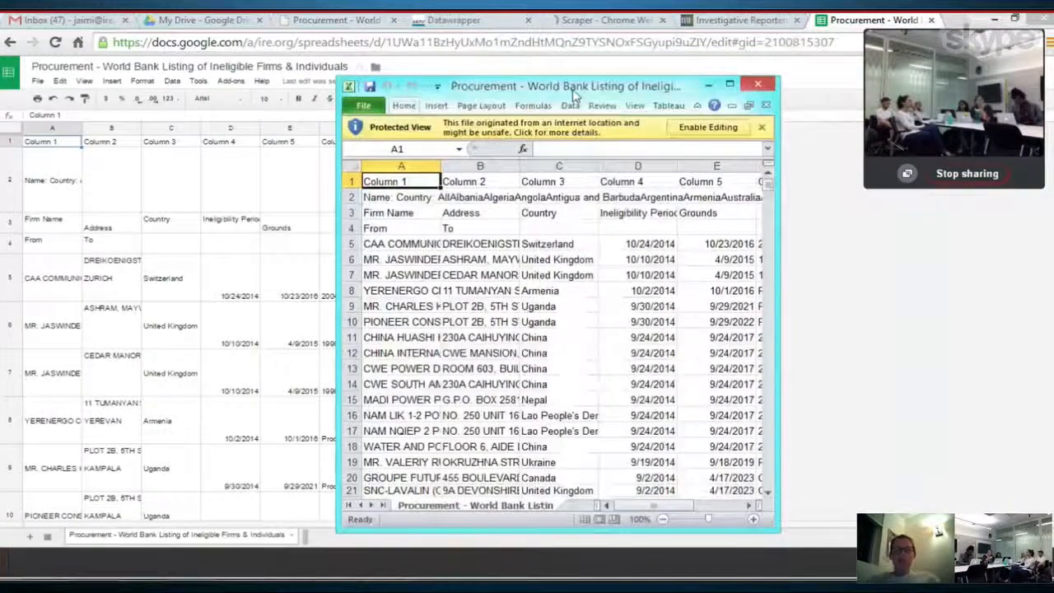
pyautogui.click(685, 130)
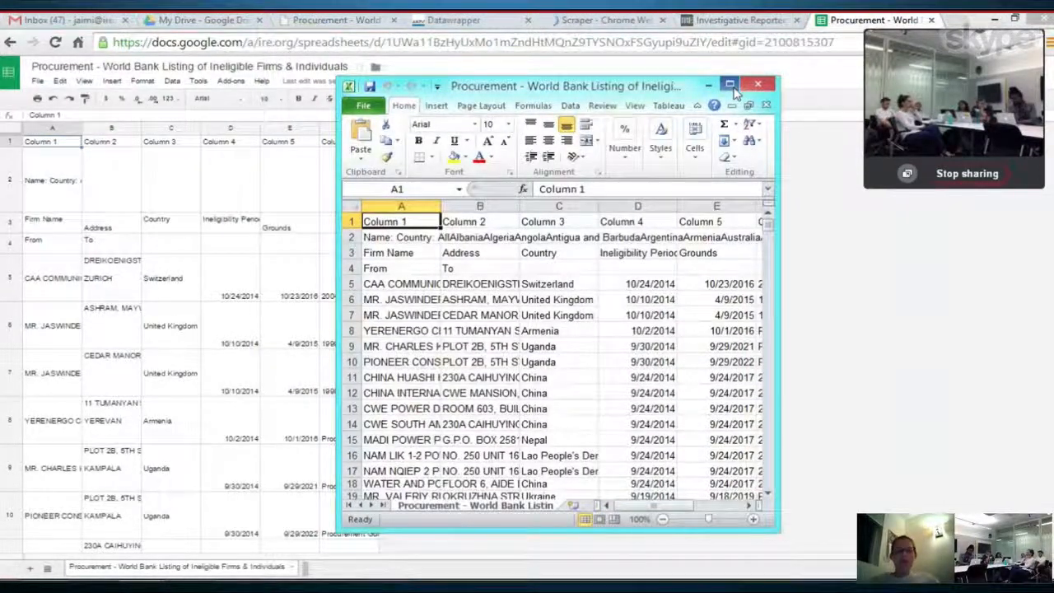
pyautogui.click(730, 85)
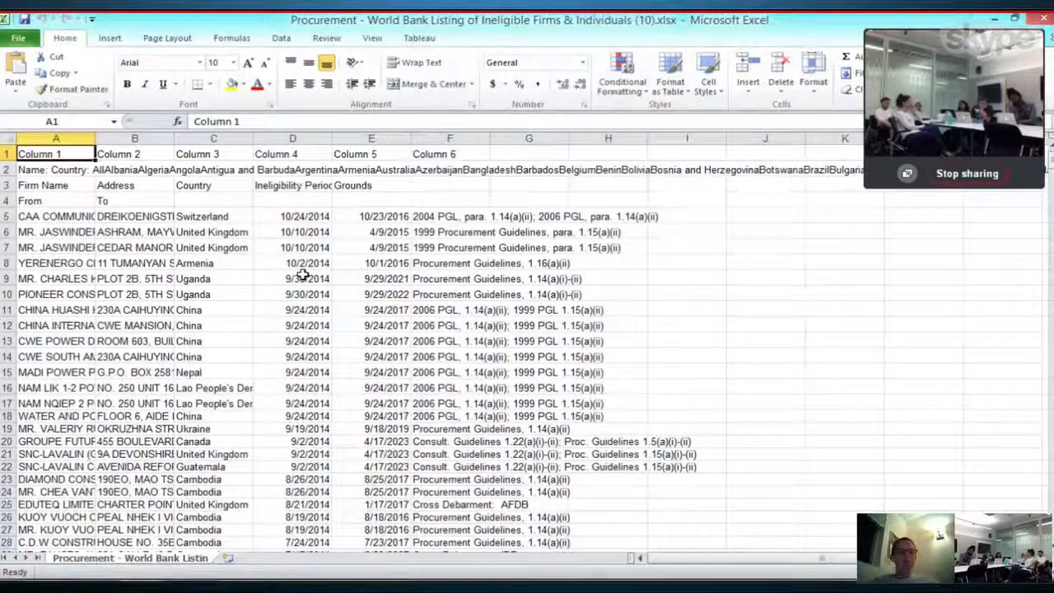
# Delete the generic column-name row, the country-list row and the From/To row around the Firm Name header row
pyautogui.click(8, 154)
pyautogui.moveTo(8, 156); pyautogui.dragTo(8, 170)
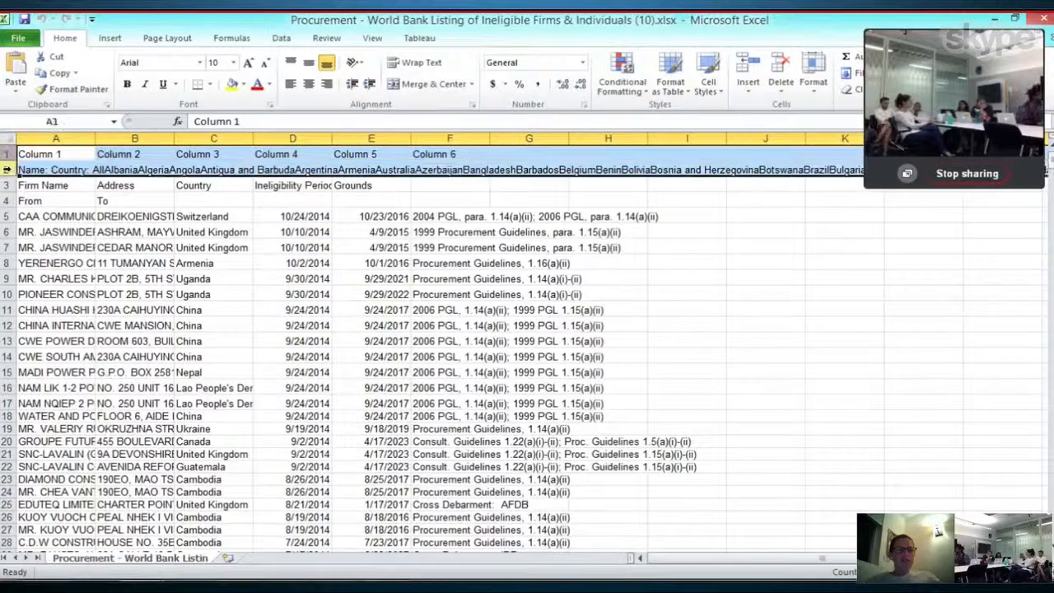
pyautogui.rightClick(8, 169)
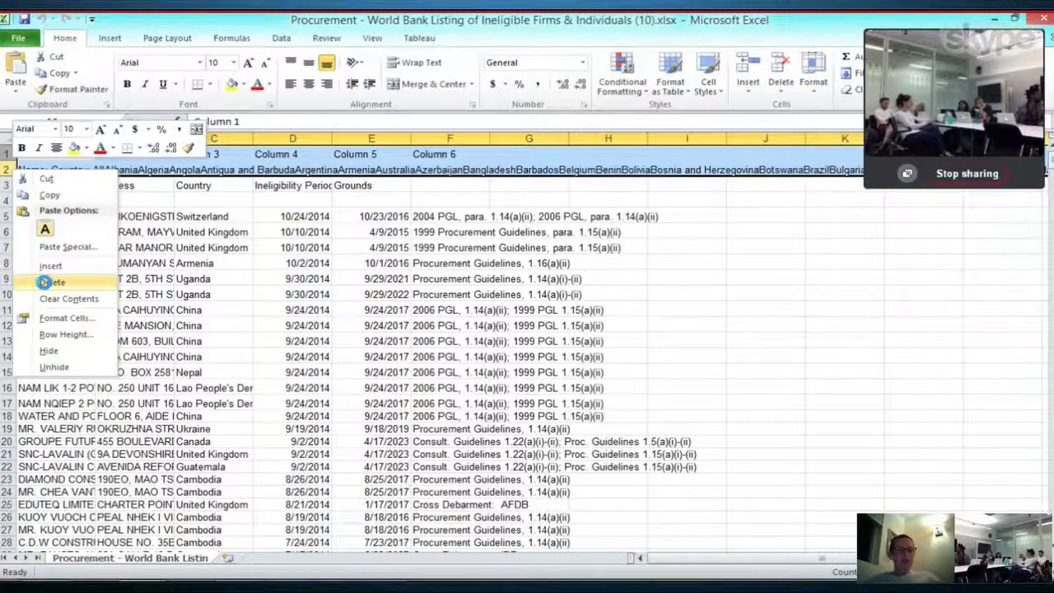
pyautogui.click(46, 282)
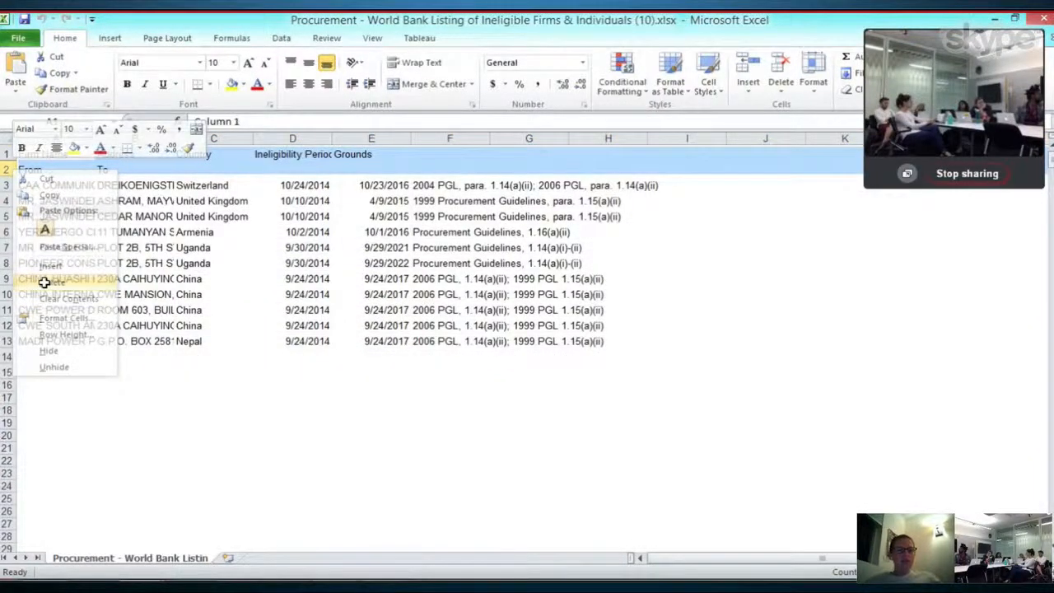
pyautogui.click(9, 169)
pyautogui.rightClick(8, 170)
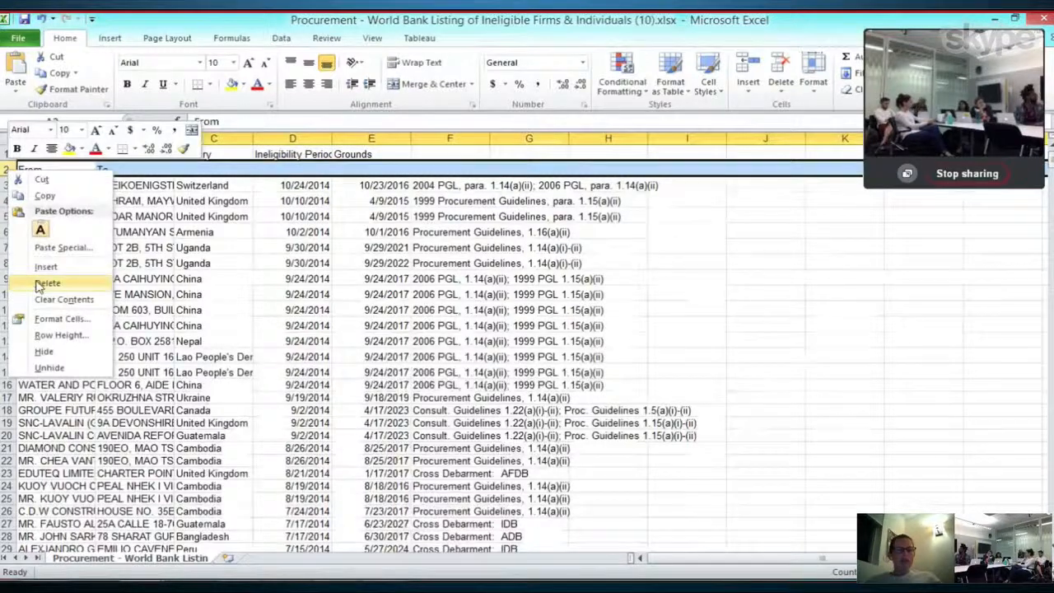
pyautogui.click(46, 283)
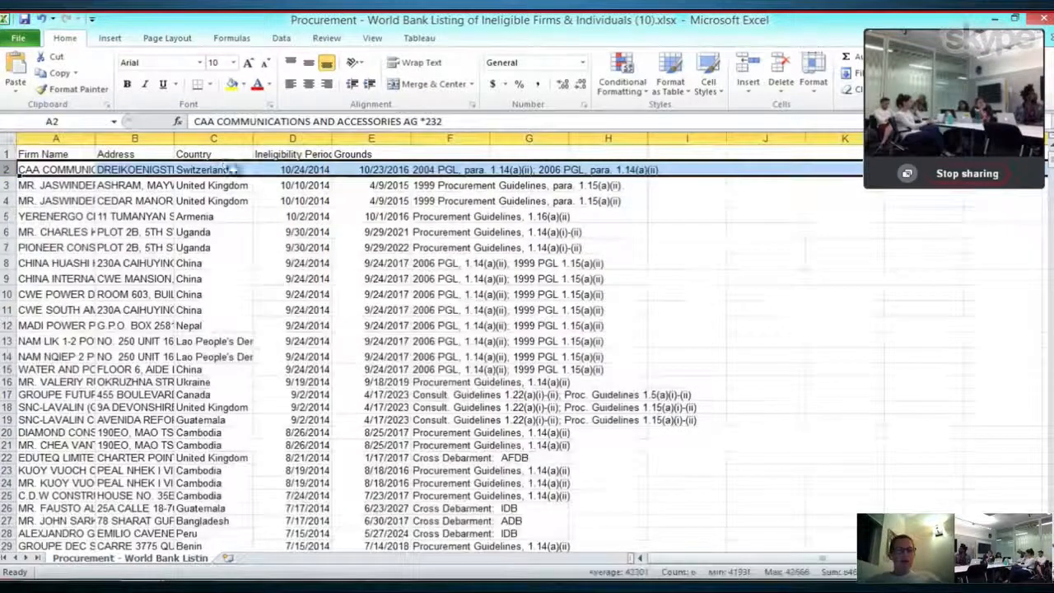
# Move the Grounds header from cell E1 to F1, above the procurement guideline entries
pyautogui.click(441, 159)
pyautogui.click(389, 154)
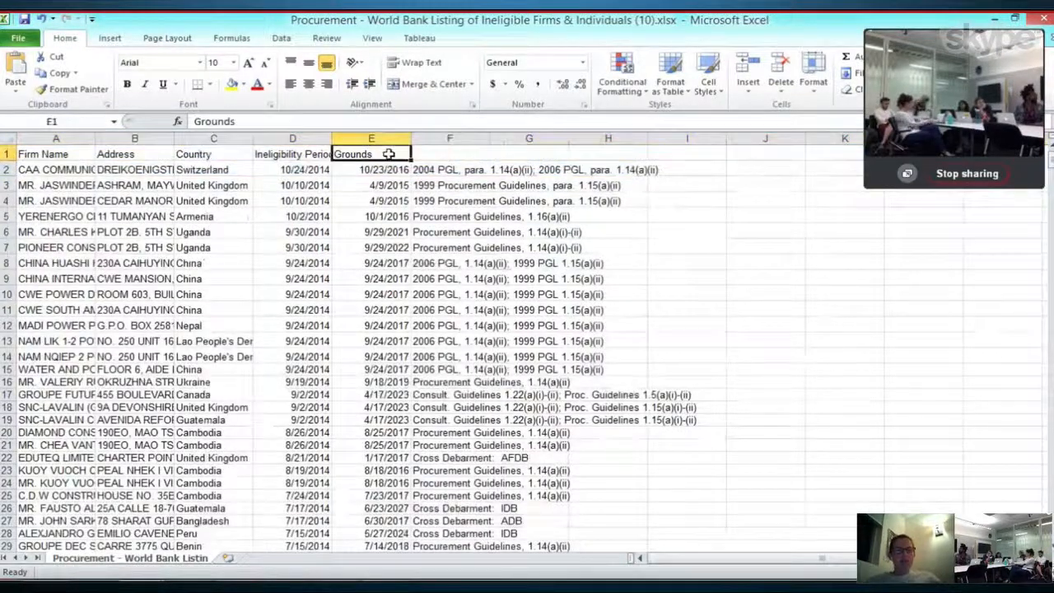
pyautogui.click(301, 154)
pyautogui.click(377, 153)
pyautogui.hotkey('ctrl', 'c')
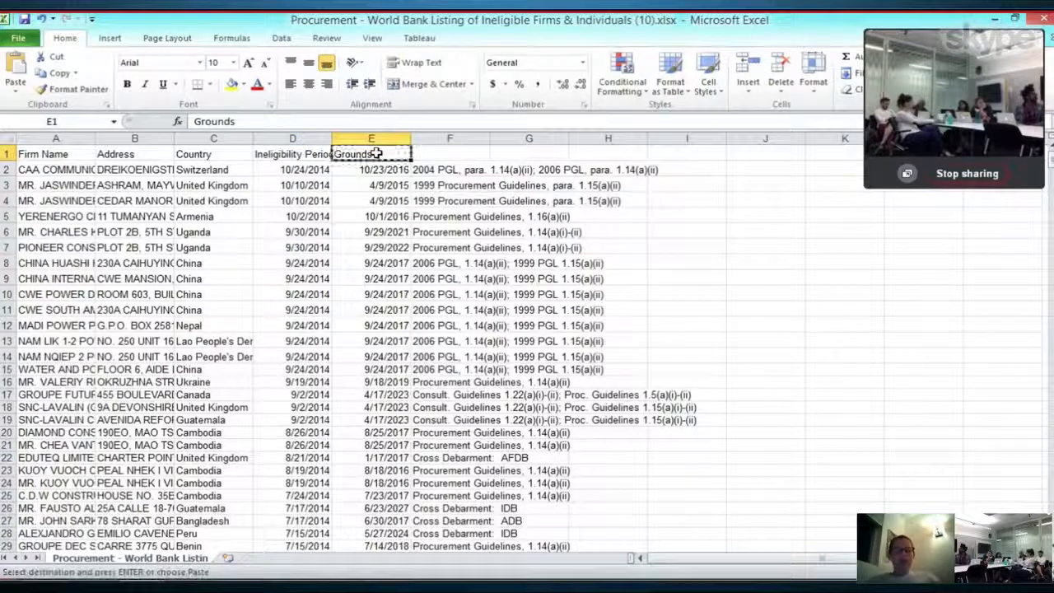
pyautogui.click(449, 152)
pyautogui.hotkey('ctrl', 'v')
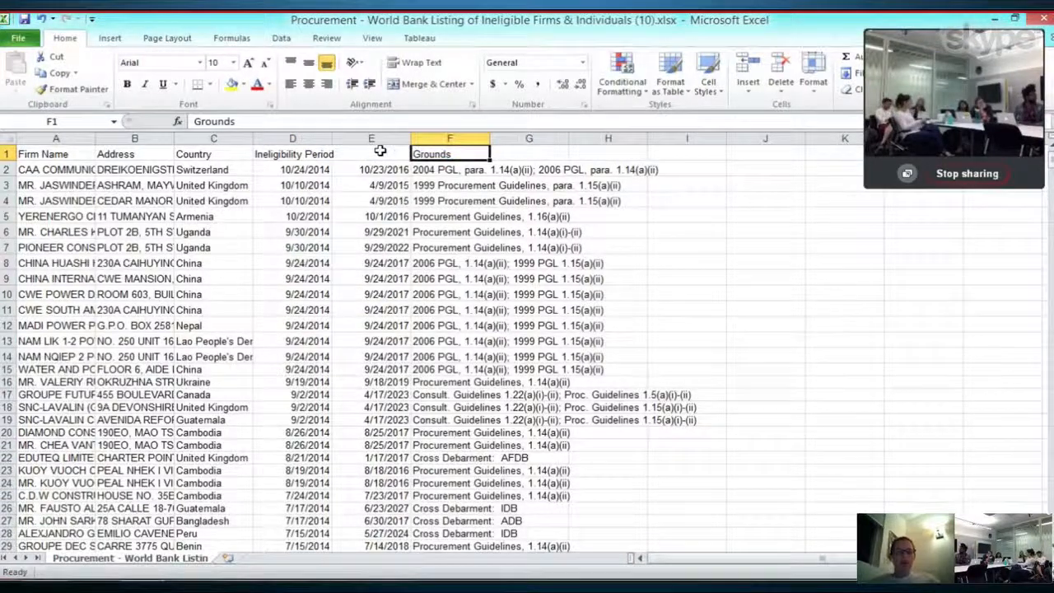
# Enter the header "Inelig to" in cell E1 above the end dates
pyautogui.click(380, 151)
pyautogui.write('Inelig to')
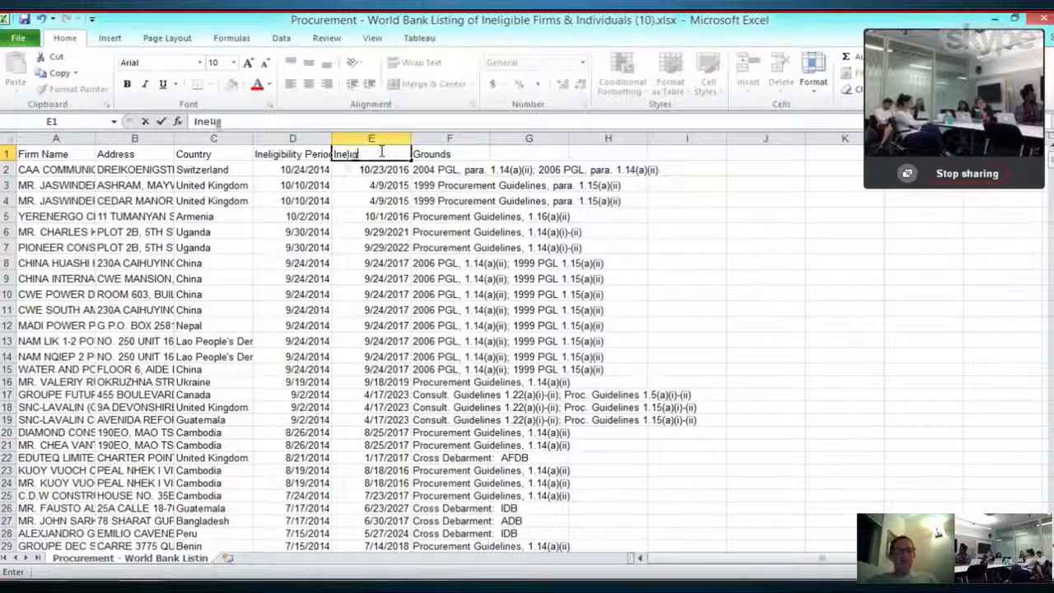
pyautogui.press('Return')
# Auto-fit the Firm Name column's width to its contents
pyautogui.press('Left')
pyautogui.press('Left')
pyautogui.press('Left')
pyautogui.press('Left')
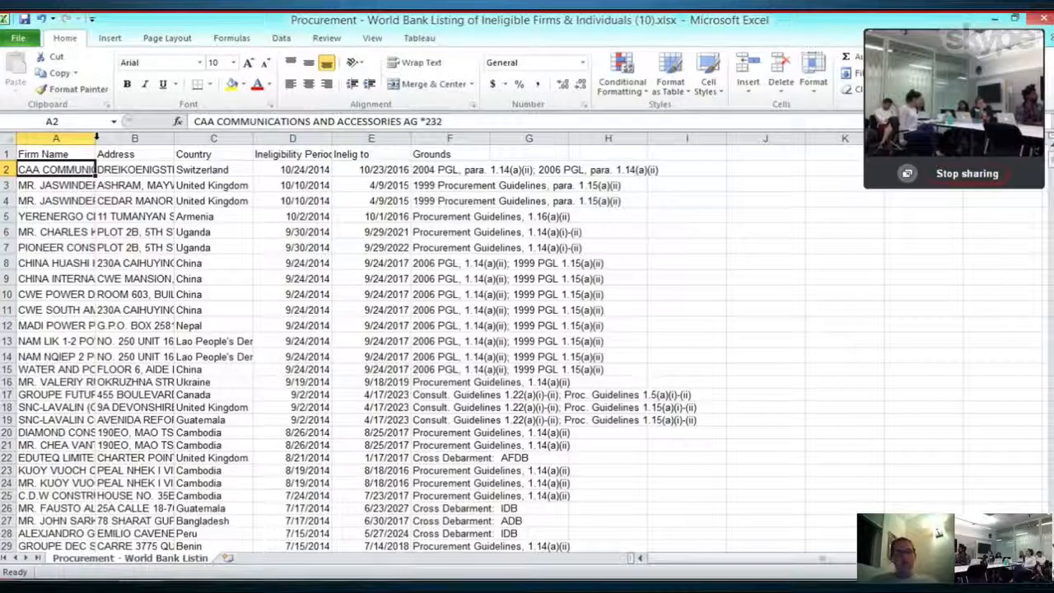
pyautogui.doubleClick(96, 137)
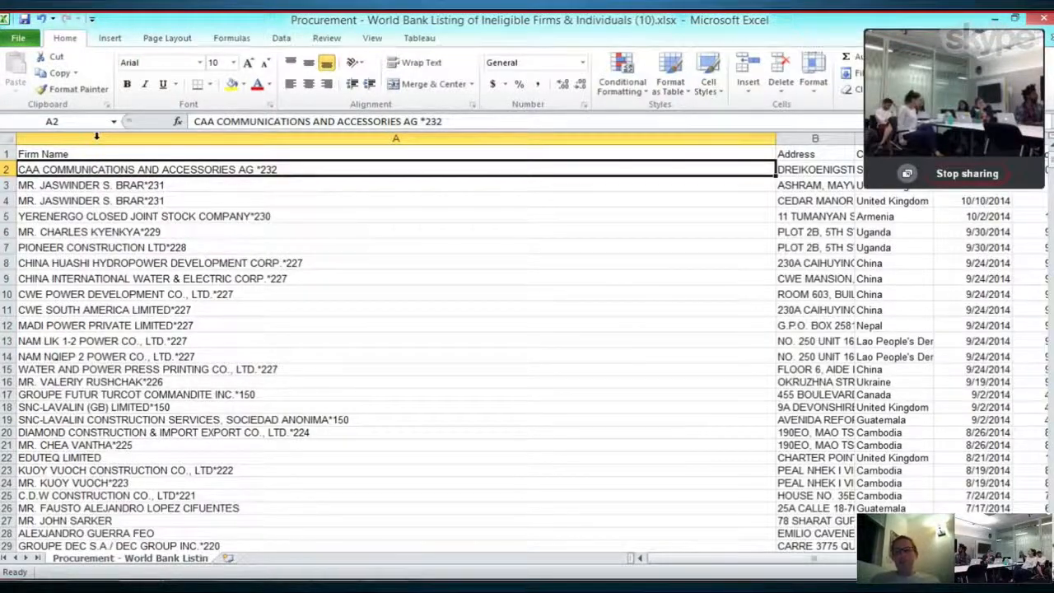
# Narrow the Firm Name column manually so it fits most firm names and the remaining columns fit on screen
pyautogui.press('Right')
pyautogui.press('Right')
pyautogui.press('Left')
pyautogui.press('Right')
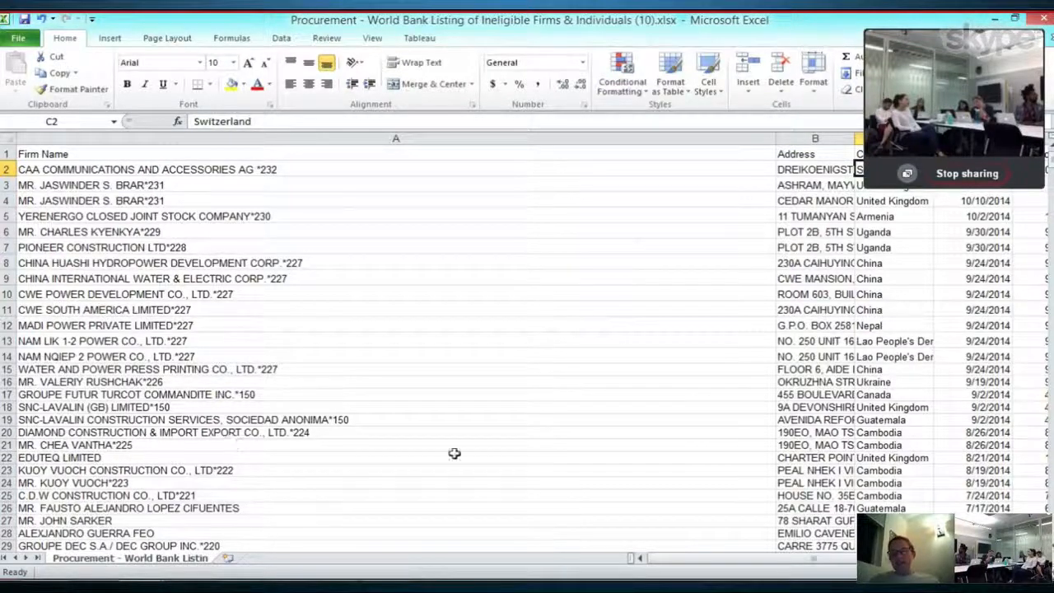
pyautogui.click(744, 557)
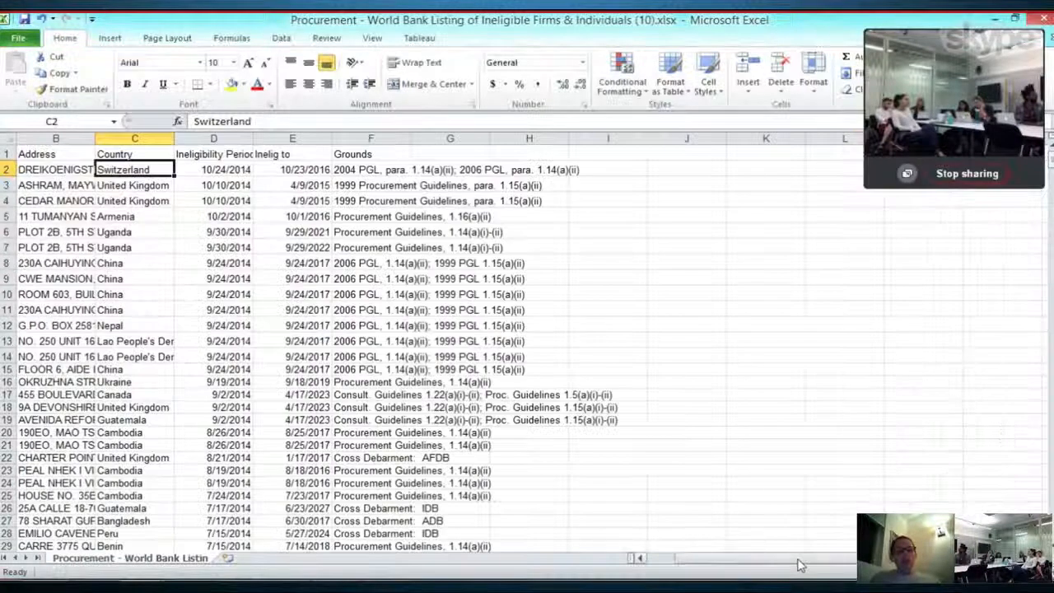
pyautogui.click(287, 296)
pyautogui.press('Left')
pyautogui.press('Left')
pyautogui.press('Left')
pyautogui.press('Left')
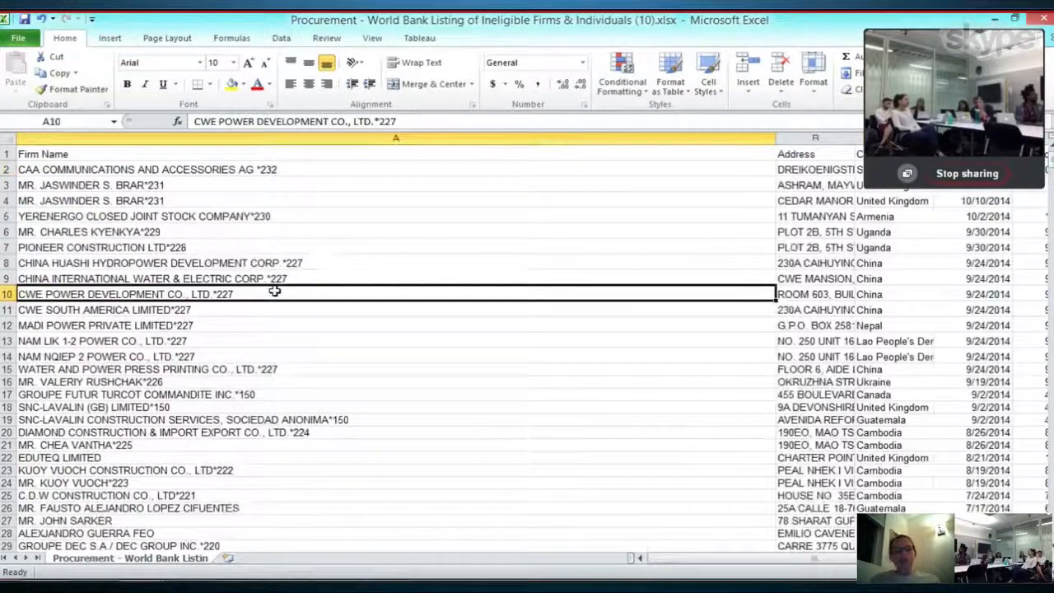
pyautogui.moveTo(775, 138); pyautogui.dragTo(305, 151)
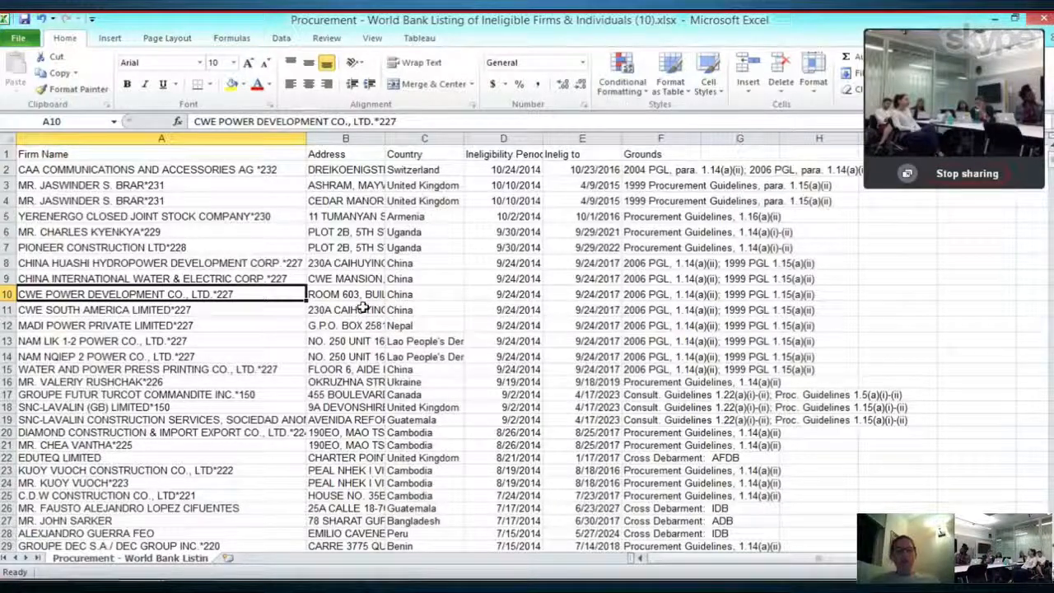
# Create a PivotTable on a new worksheet from the entire ineligible firms table, including its header row
pyautogui.click(290, 263)
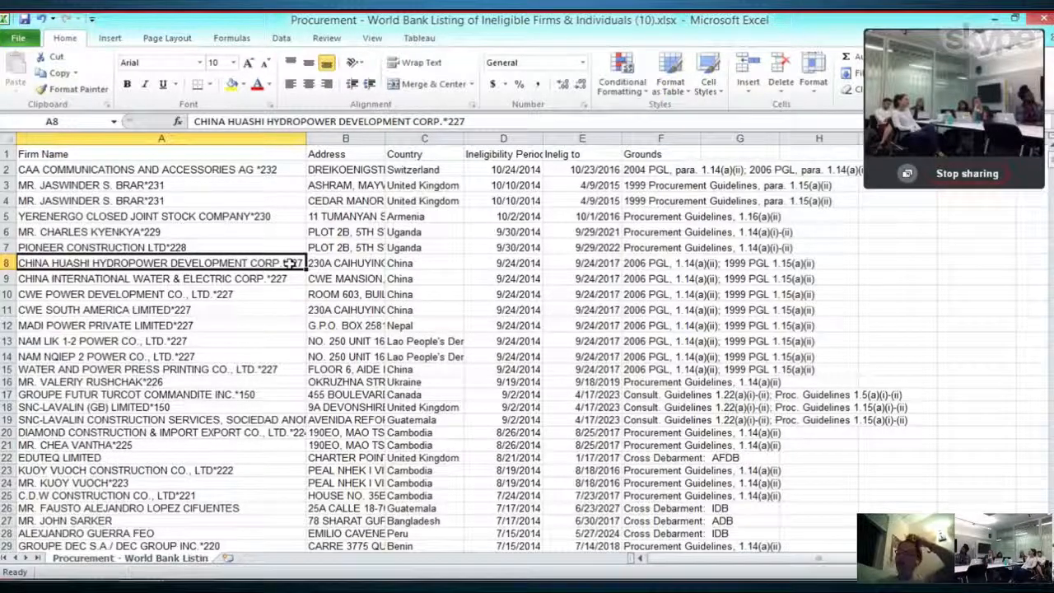
pyautogui.hotkey('ctrl', 'a')
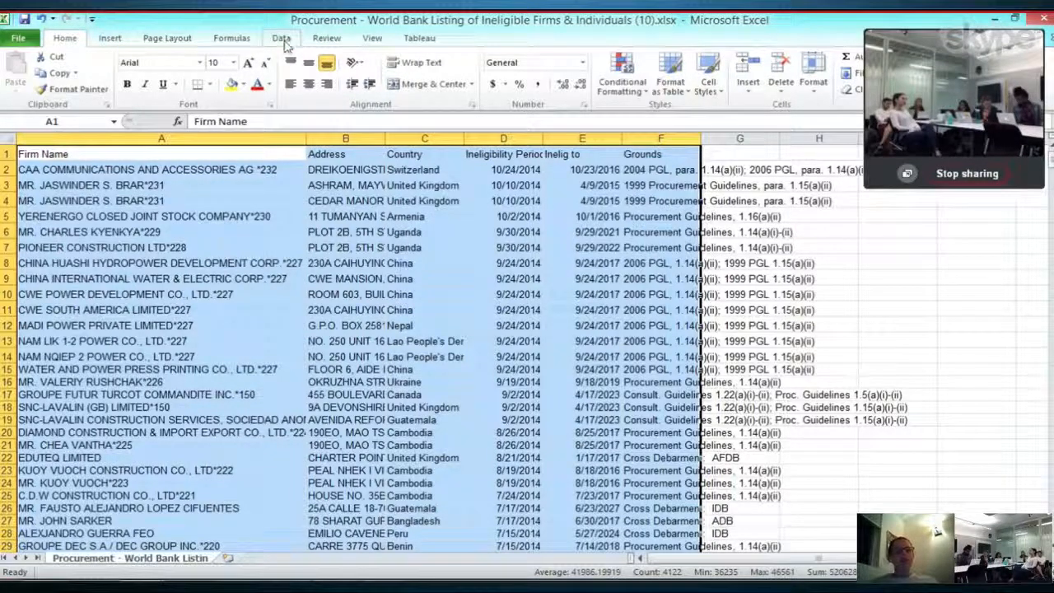
pyautogui.click(282, 39)
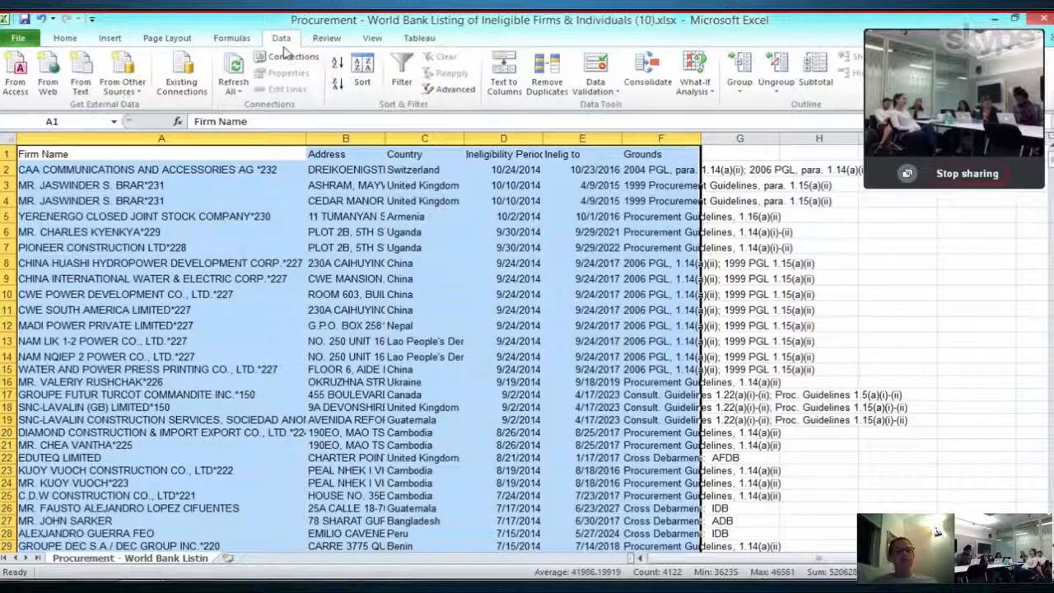
pyautogui.click(111, 41)
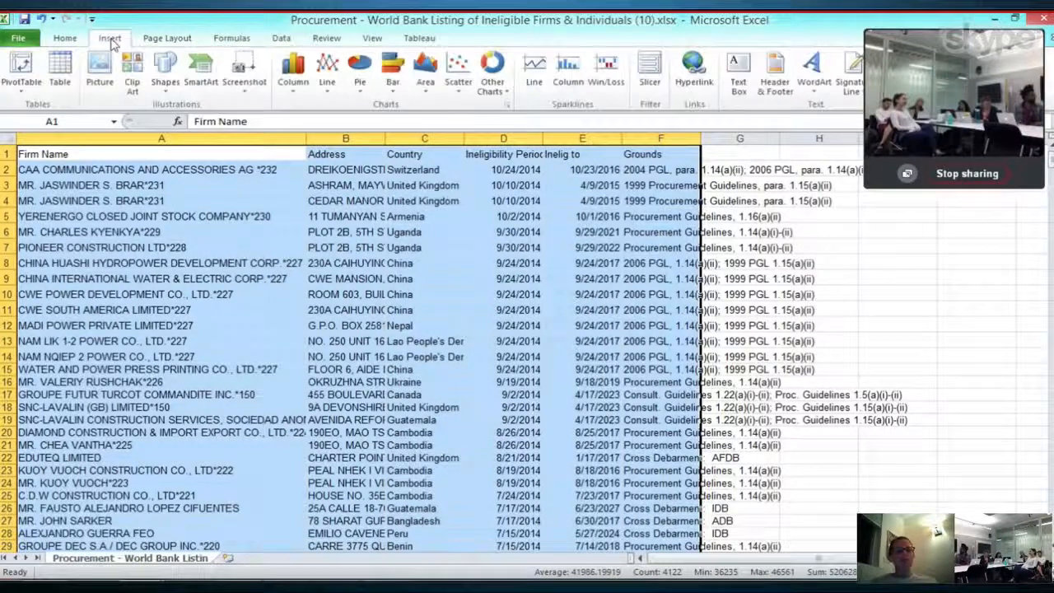
pyautogui.click(16, 72)
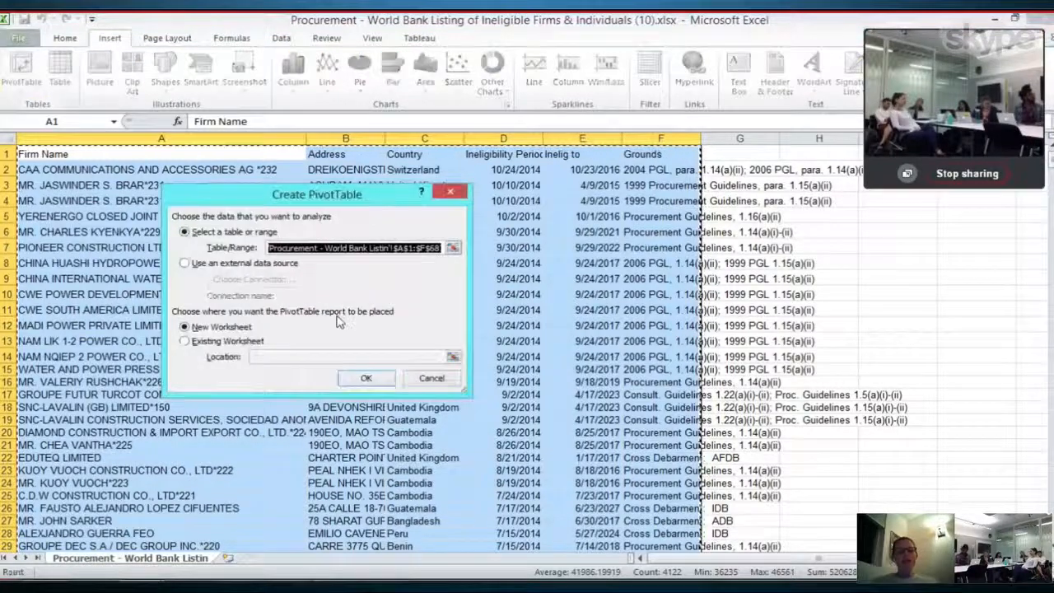
pyautogui.click(365, 377)
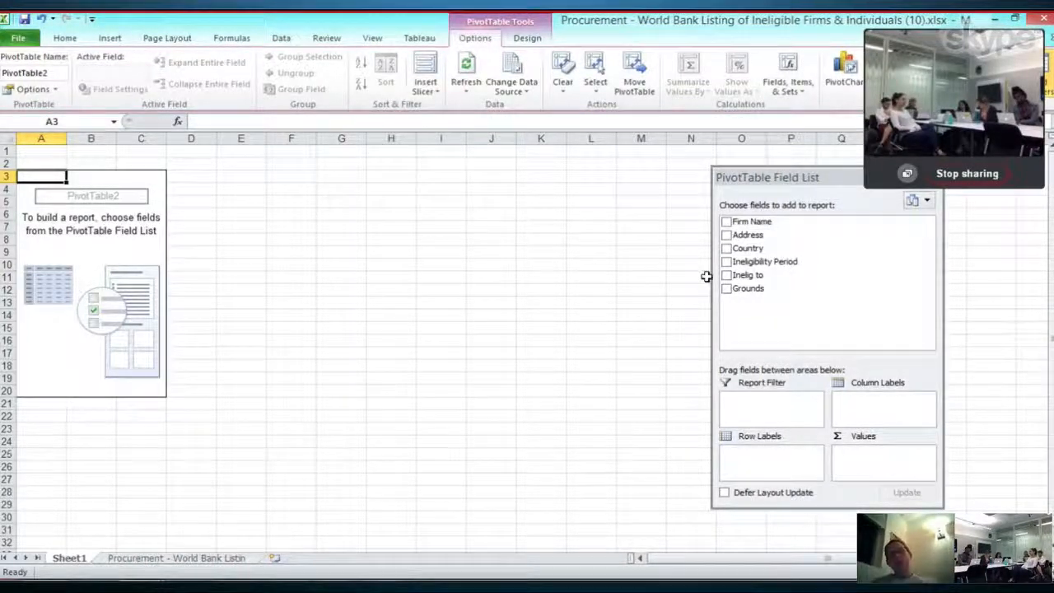
# Add Country to the PivotTable as both row labels and counted values, and sort the counts from largest to smallest
pyautogui.moveTo(765, 249); pyautogui.dragTo(768, 460)
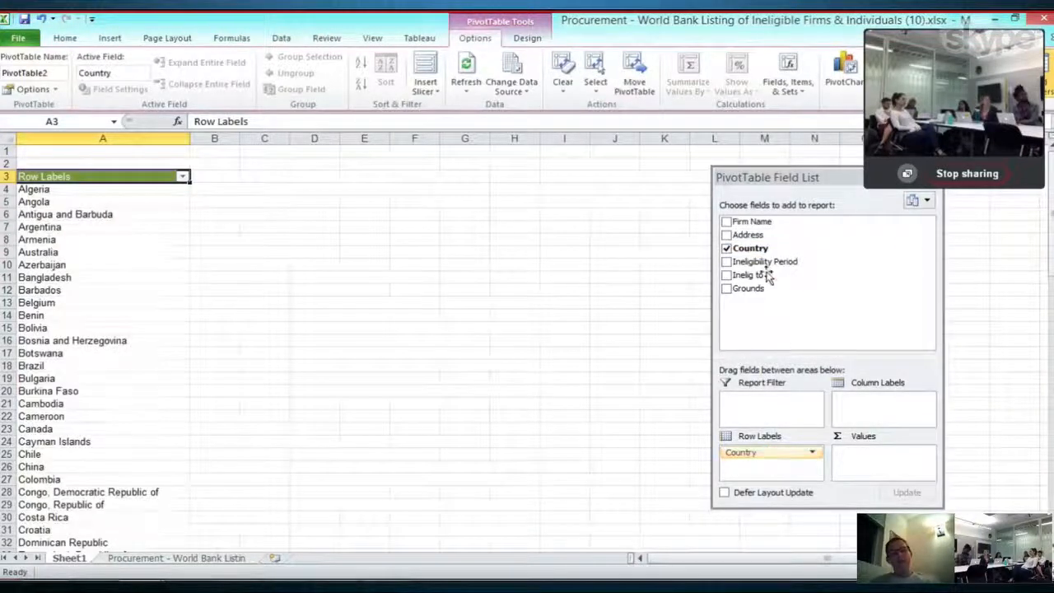
pyautogui.moveTo(763, 249); pyautogui.dragTo(879, 460)
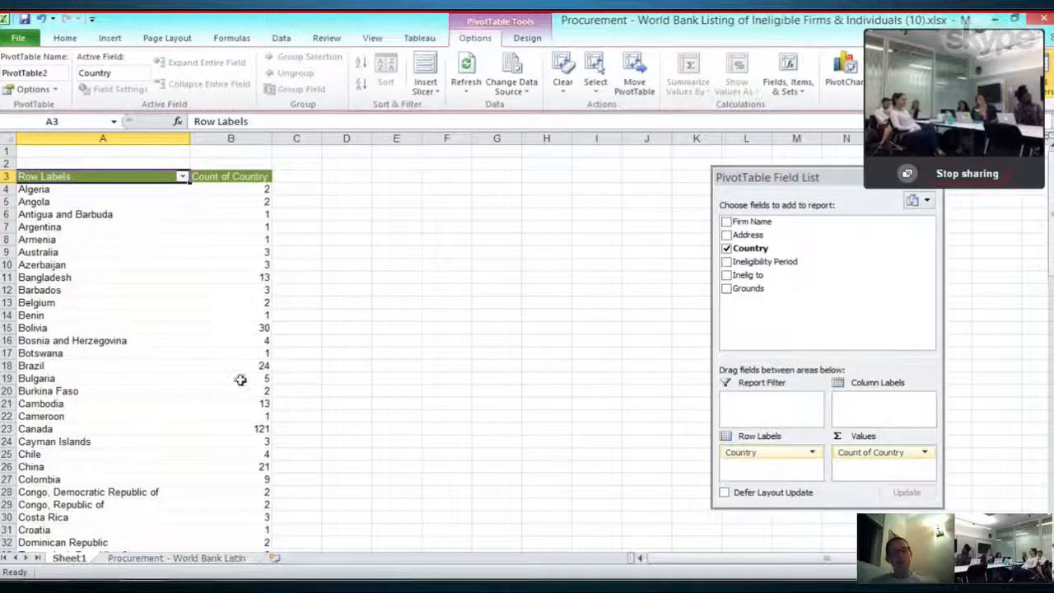
pyautogui.click(243, 302)
pyautogui.rightClick(243, 302)
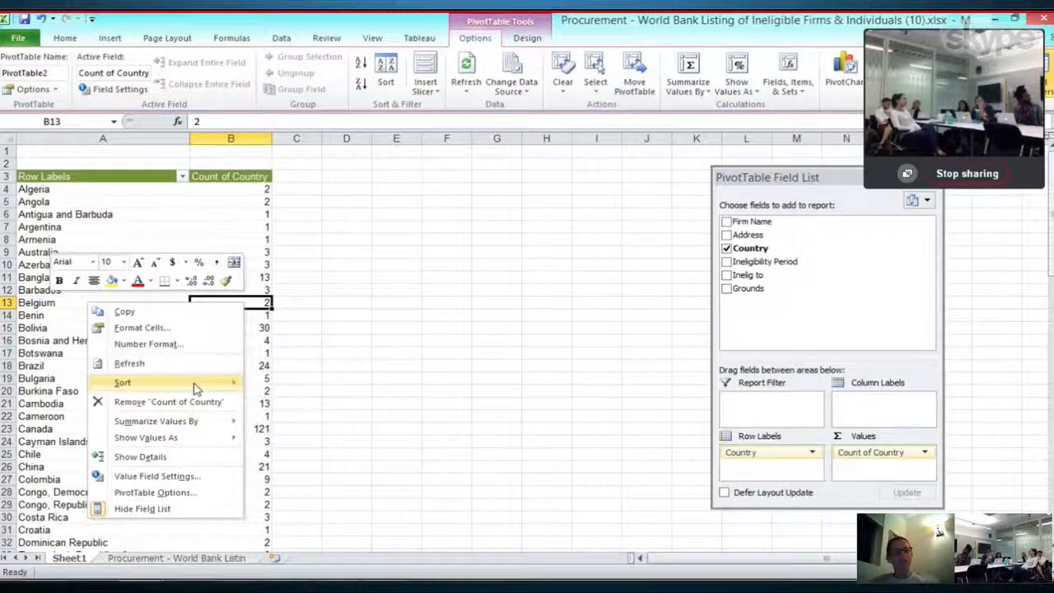
pyautogui.moveTo(195, 383)
pyautogui.click(309, 402)
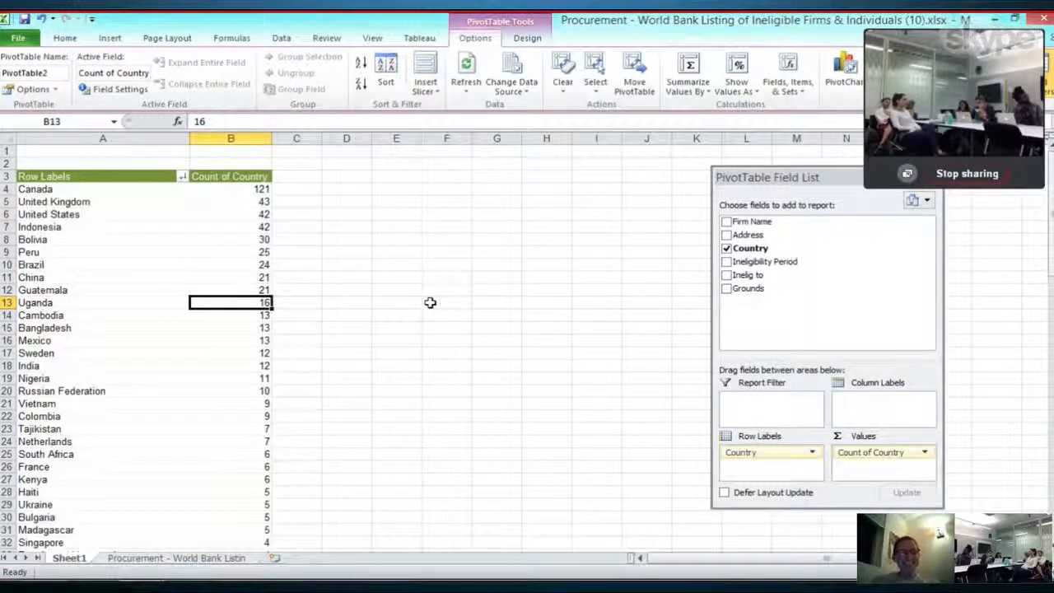
# Examine the sorted country counts from the highest entry down to the grand total and back up to Canada
pyautogui.press('Down')
pyautogui.press('Down')
pyautogui.press('Down')
pyautogui.press('Down')
pyautogui.press('Down')
pyautogui.press('Down')
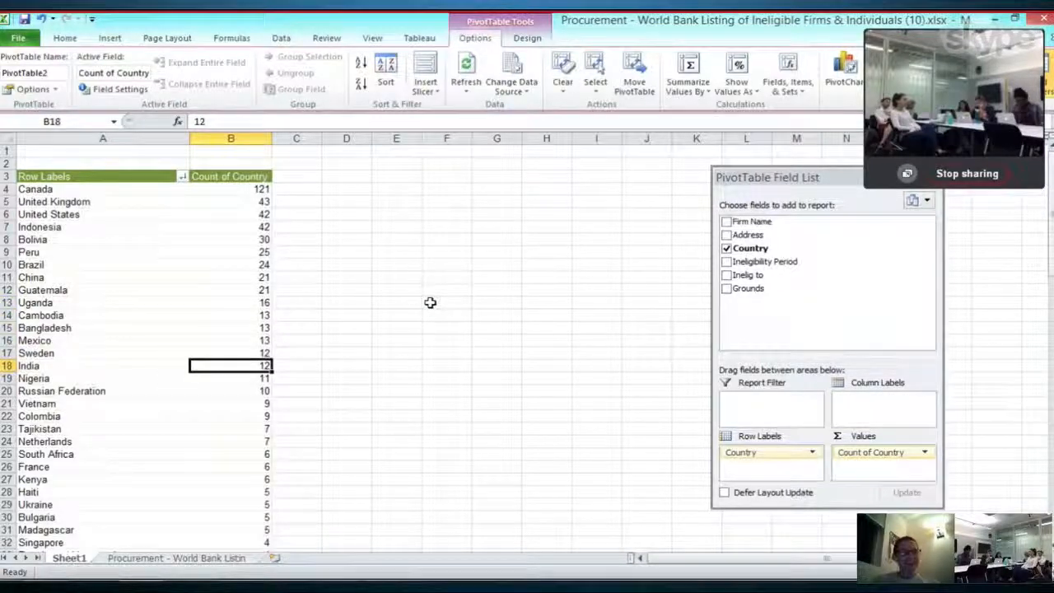
pyautogui.press('Down')
pyautogui.press('Down')
pyautogui.press('Down')
pyautogui.press('Down')
pyautogui.press('Down')
pyautogui.press('Down')
pyautogui.press('Down')
pyautogui.press('Down')
pyautogui.press('Down')
pyautogui.press('Down')
pyautogui.press('Down')
pyautogui.press('Down')
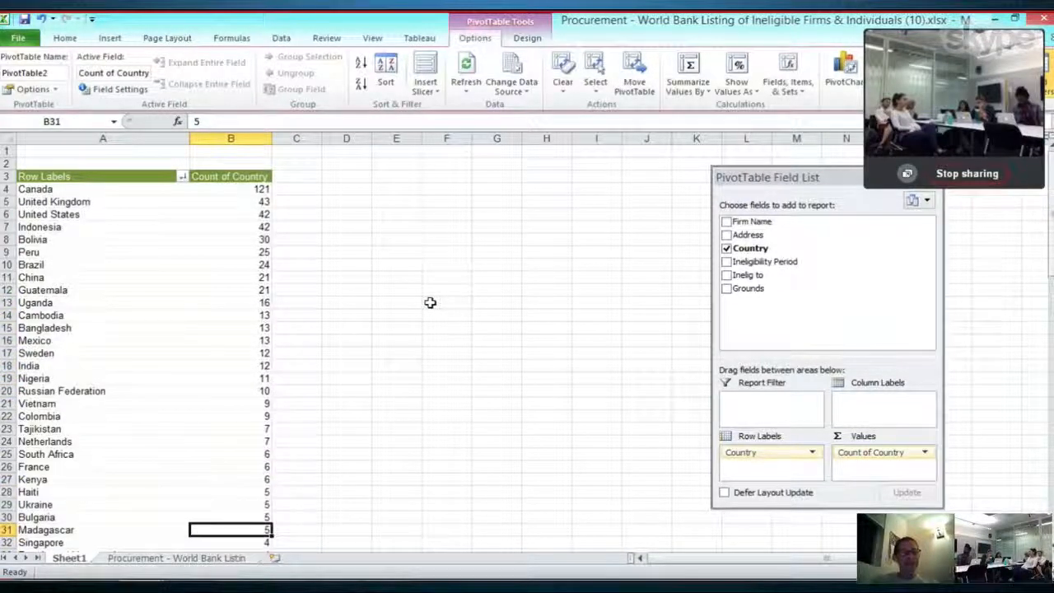
pyautogui.press('Down')
pyautogui.press('Down')
pyautogui.press('Down')
pyautogui.press('Down')
pyautogui.press('Down')
pyautogui.press('Down')
pyautogui.press('Down')
pyautogui.press('Down')
pyautogui.press('Down')
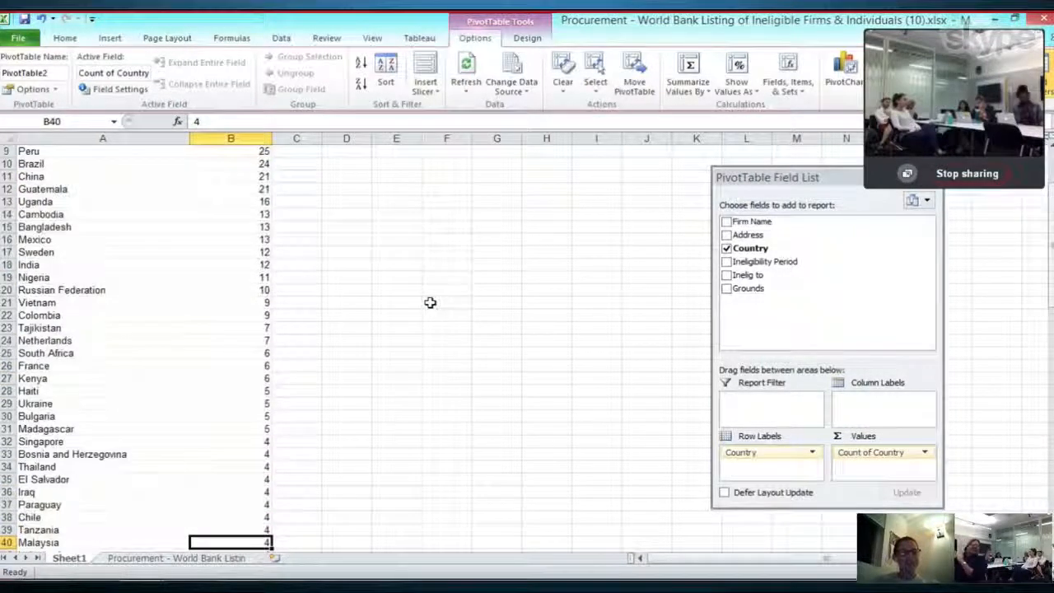
pyautogui.press('Down')
pyautogui.press('Down')
pyautogui.press('Down')
pyautogui.press('Down')
pyautogui.press('Down')
pyautogui.press('Down')
pyautogui.press('Down')
pyautogui.press('Down')
pyautogui.press('Down')
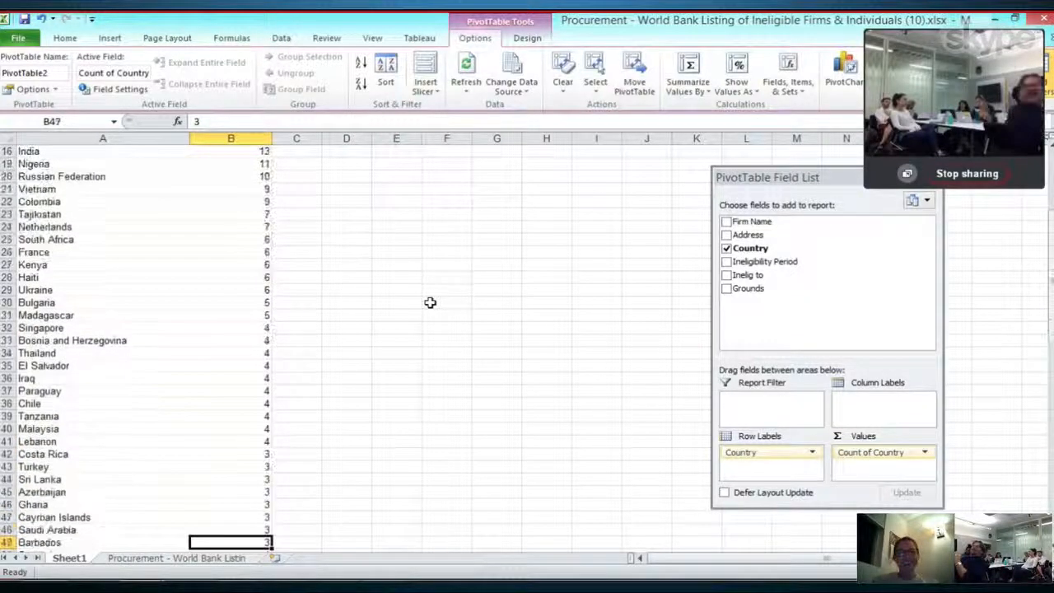
pyautogui.press('Down')
pyautogui.press('Down')
pyautogui.press('Down')
pyautogui.press('Down')
pyautogui.press('Down')
pyautogui.press('Down')
pyautogui.press('Down')
pyautogui.press('Down')
pyautogui.press('Down')
pyautogui.press('Down')
pyautogui.press('Down')
pyautogui.press('Down')
pyautogui.press('Down')
pyautogui.press('Down')
pyautogui.press('Down')
pyautogui.press('Down')
pyautogui.press('Down')
pyautogui.press('Down')
pyautogui.press('Down')
pyautogui.press('Down')
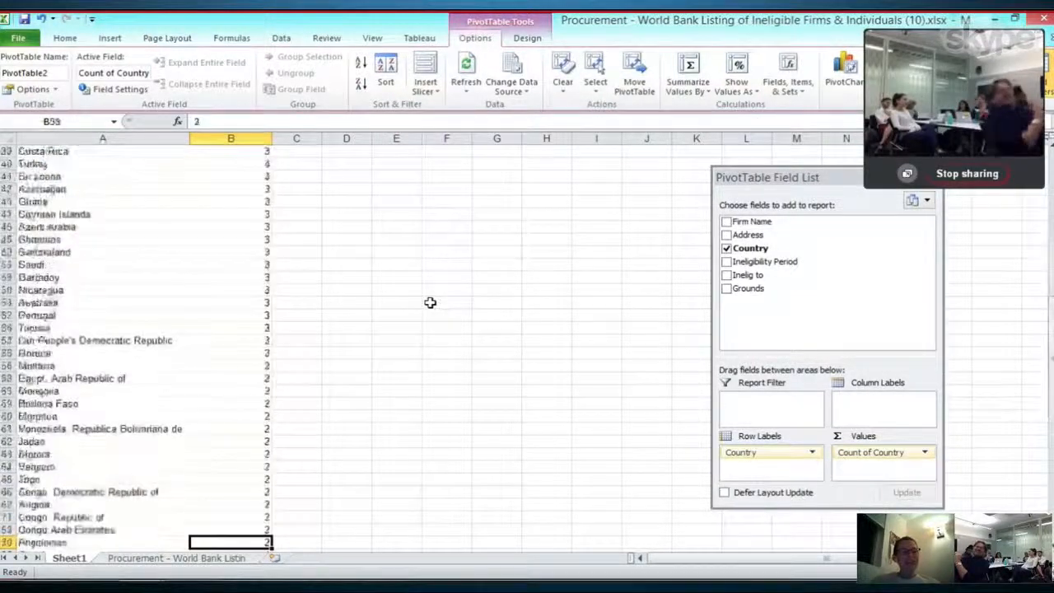
pyautogui.press('Down')
pyautogui.press('Down')
pyautogui.press('Down')
pyautogui.press('Down')
pyautogui.press('Down')
pyautogui.press('Down')
pyautogui.press('Down')
pyautogui.press('Down')
pyautogui.press('Down')
pyautogui.press('Down')
pyautogui.press('Down')
pyautogui.press('Down')
pyautogui.press('Down')
pyautogui.press('Down')
pyautogui.press('Down')
pyautogui.press('Down')
pyautogui.press('Down')
pyautogui.press('Down')
pyautogui.press('Down')
pyautogui.press('Down')
pyautogui.press('Up')
pyautogui.press('Up')
pyautogui.press('Up')
pyautogui.press('Up')
pyautogui.press('Up')
pyautogui.press('Up')
pyautogui.press('Up')
pyautogui.press('Up')
pyautogui.press('Up')
pyautogui.press('Up')
pyautogui.press('Up')
pyautogui.press('Up')
pyautogui.press('Up')
pyautogui.press('Up')
pyautogui.press('Up')
pyautogui.press('Up')
pyautogui.press('Up')
pyautogui.press('Up')
pyautogui.press('Up')
pyautogui.press('Up')
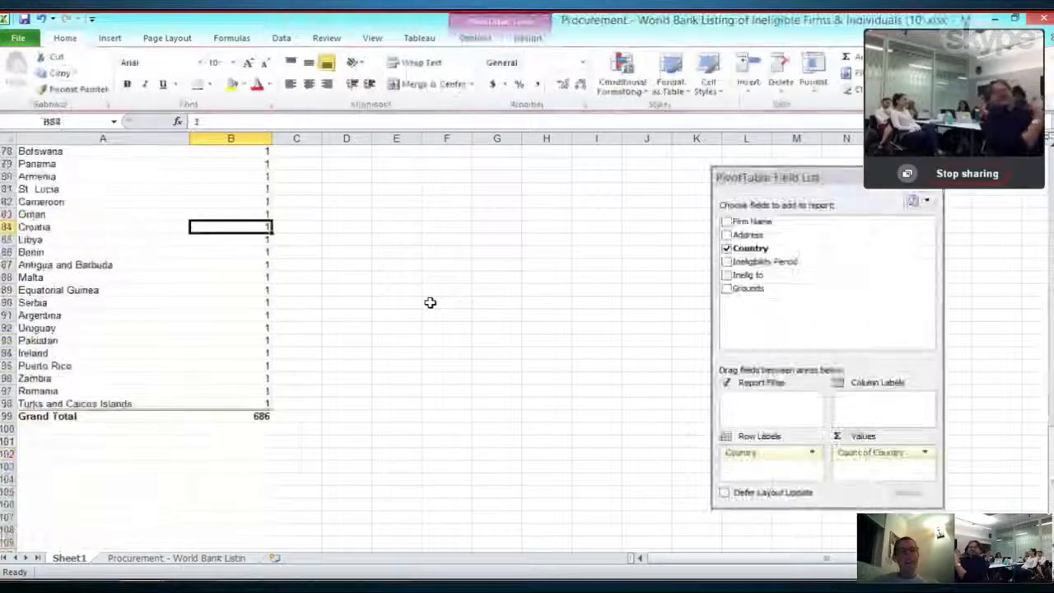
pyautogui.press('Up')
pyautogui.press('Up')
pyautogui.press('Up')
pyautogui.press('Up')
pyautogui.press('Up')
pyautogui.press('Up')
pyautogui.press('Up')
pyautogui.press('Up')
pyautogui.press('Up')
pyautogui.press('Up')
pyautogui.press('Up')
pyautogui.press('Up')
pyautogui.press('Up')
pyautogui.press('Up')
pyautogui.press('Up')
pyautogui.press('Up')
pyautogui.press('Up')
pyautogui.press('Up')
pyautogui.press('Up')
pyautogui.press('Up')
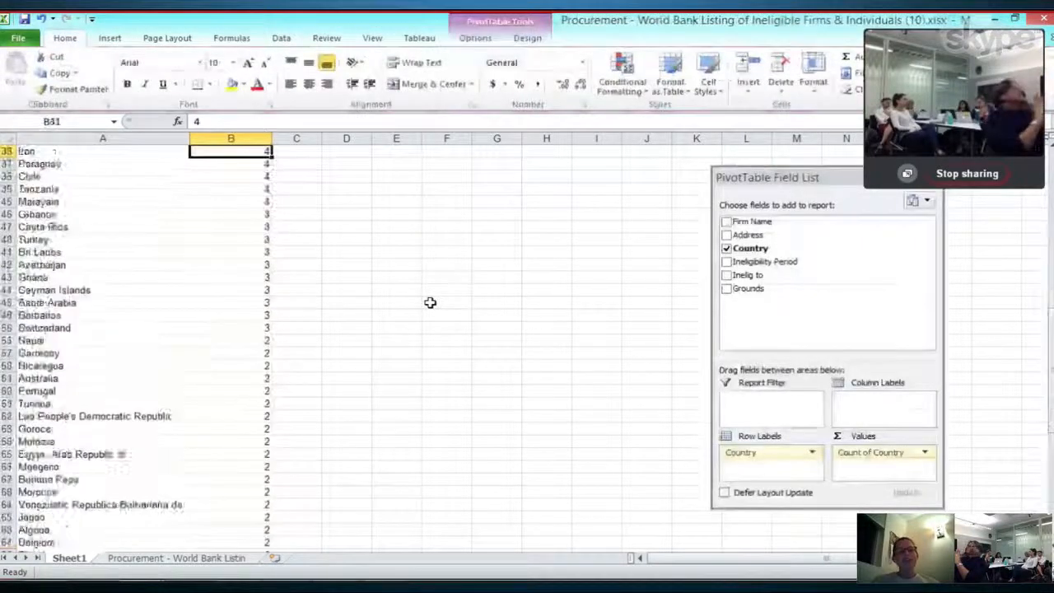
pyautogui.press('Up')
pyautogui.press('Up')
pyautogui.press('Up')
pyautogui.press('Up')
pyautogui.press('Up')
pyautogui.press('Up')
pyautogui.press('Up')
pyautogui.press('Up')
pyautogui.press('Up')
pyautogui.press('Up')
pyautogui.press('Up')
pyautogui.press('Up')
pyautogui.press('Up')
pyautogui.press('Up')
pyautogui.press('Up')
pyautogui.press('Up')
pyautogui.press('Up')
pyautogui.press('Up')
pyautogui.press('Up')
pyautogui.press('Up')
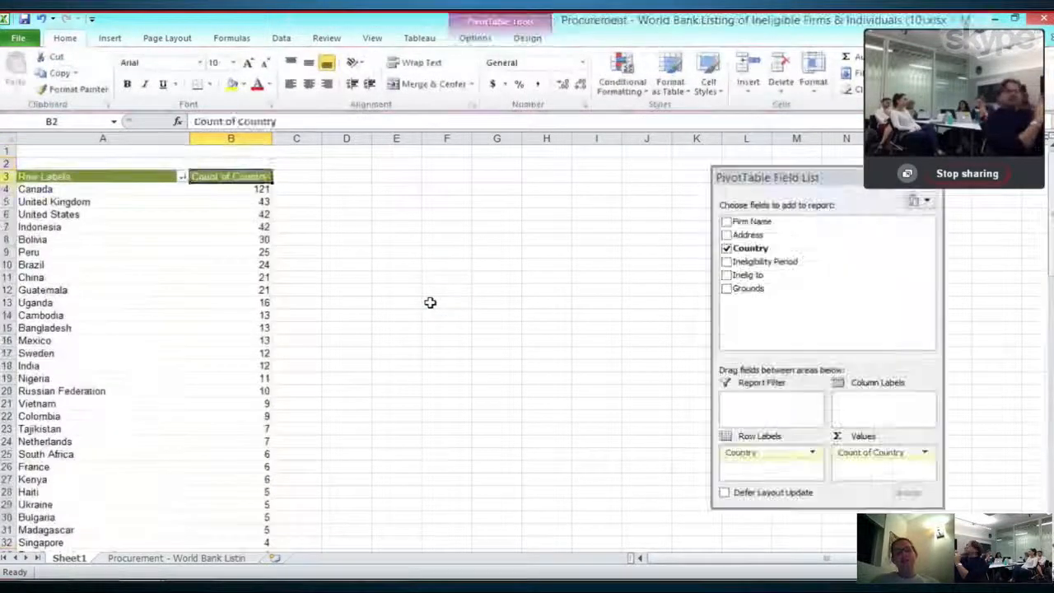
pyautogui.press('Down')
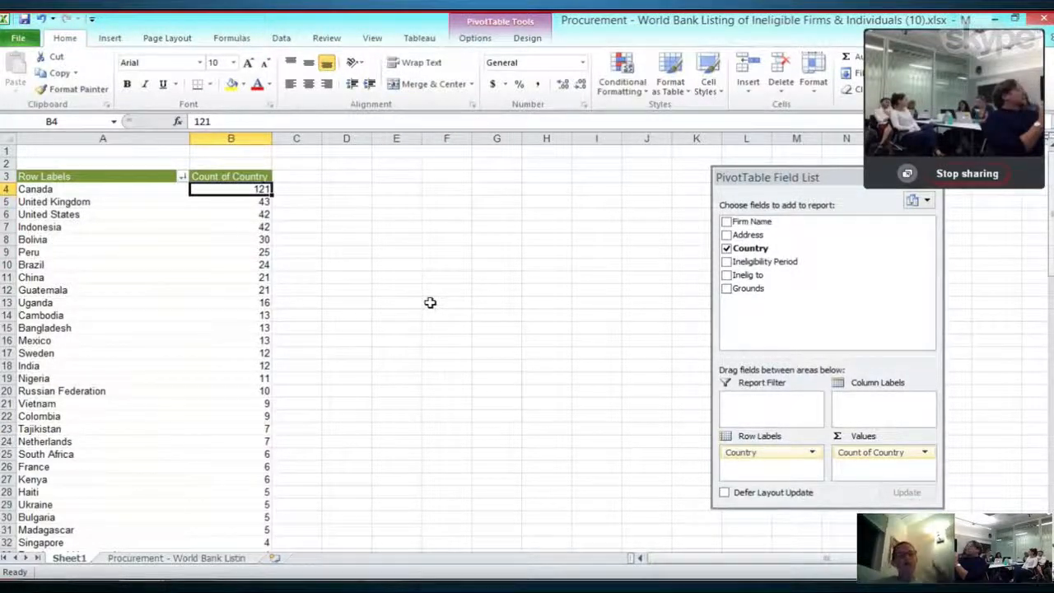
pyautogui.press('Left')
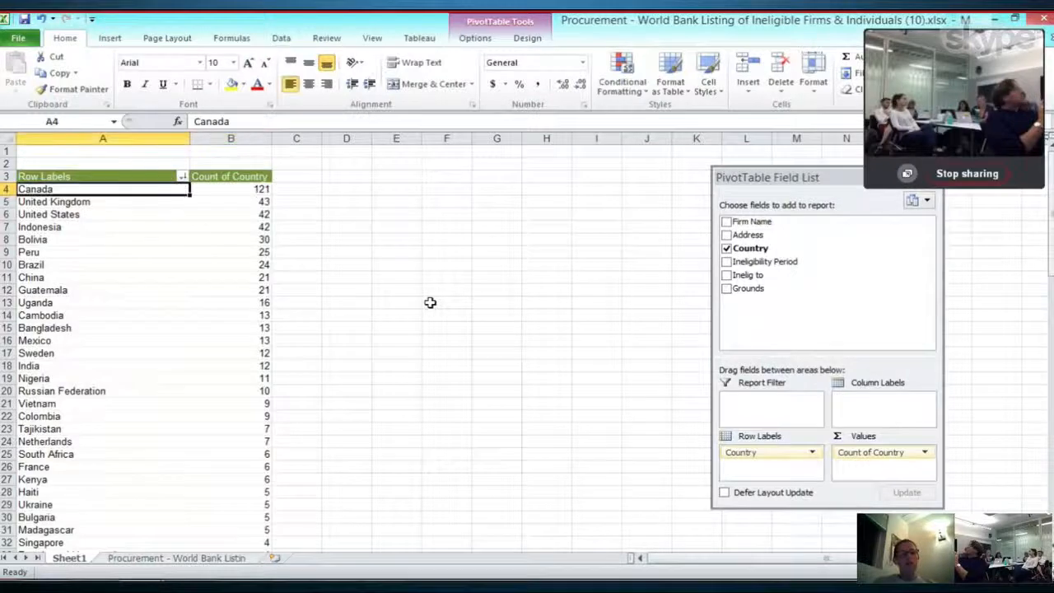
pyautogui.press('Up')
pyautogui.press('Down')
pyautogui.press('Right')
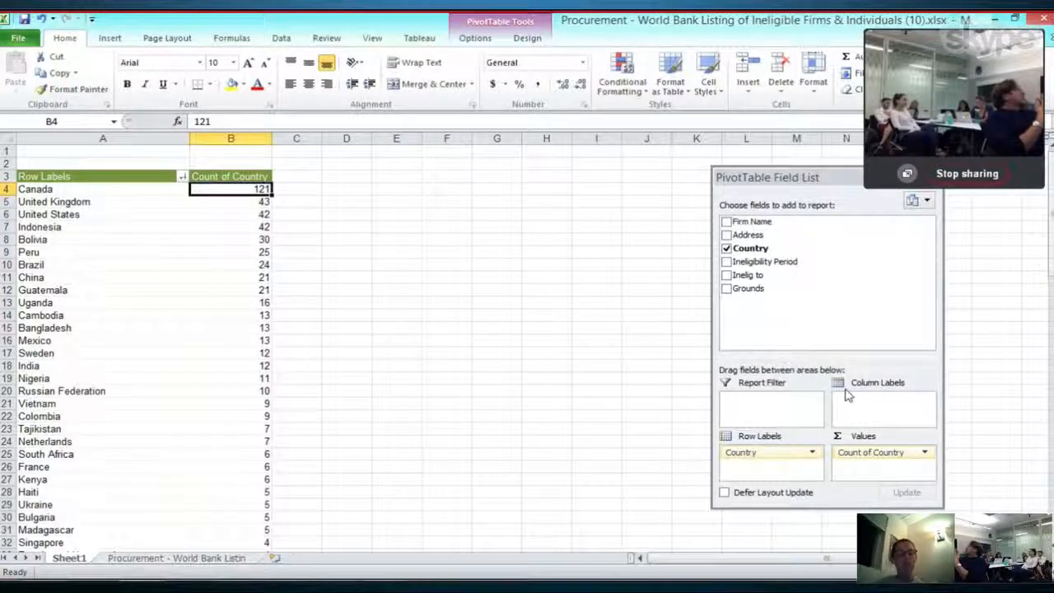
# Copy the entire PivotTable to cell A1 of a new worksheet as values only, and autofit the column widths
pyautogui.hotkey('ctrl', 'a')
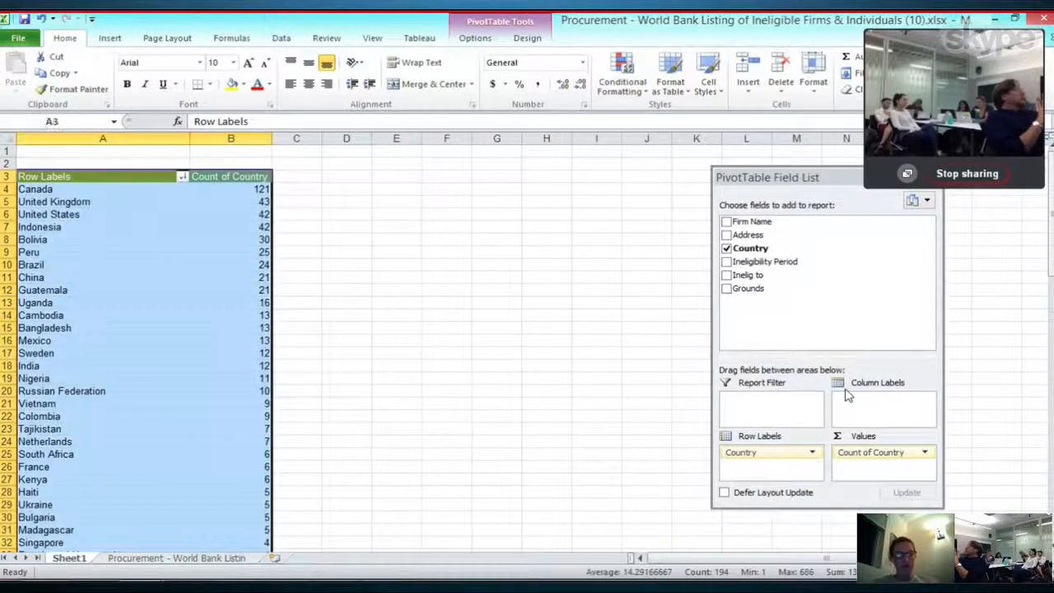
pyautogui.hotkey('ctrl', 'c')
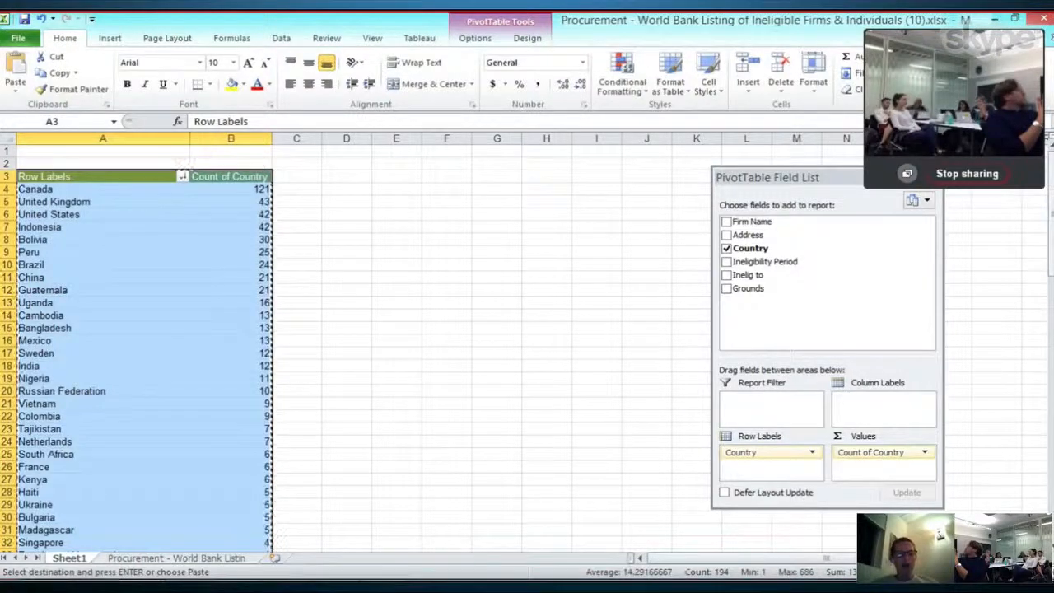
pyautogui.click(284, 558)
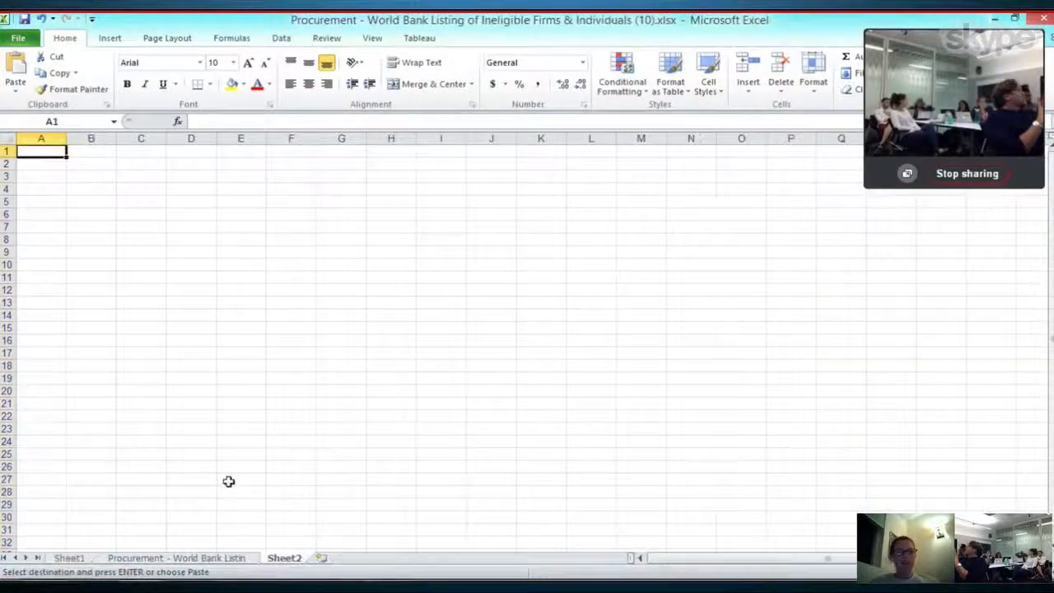
pyautogui.rightClick(42, 148)
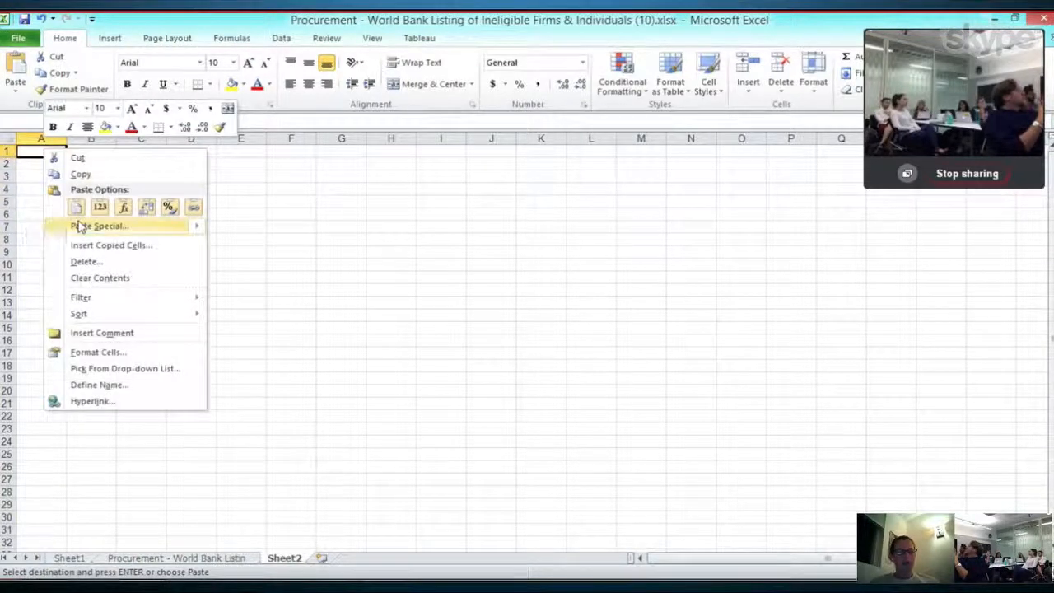
pyautogui.moveTo(80, 226)
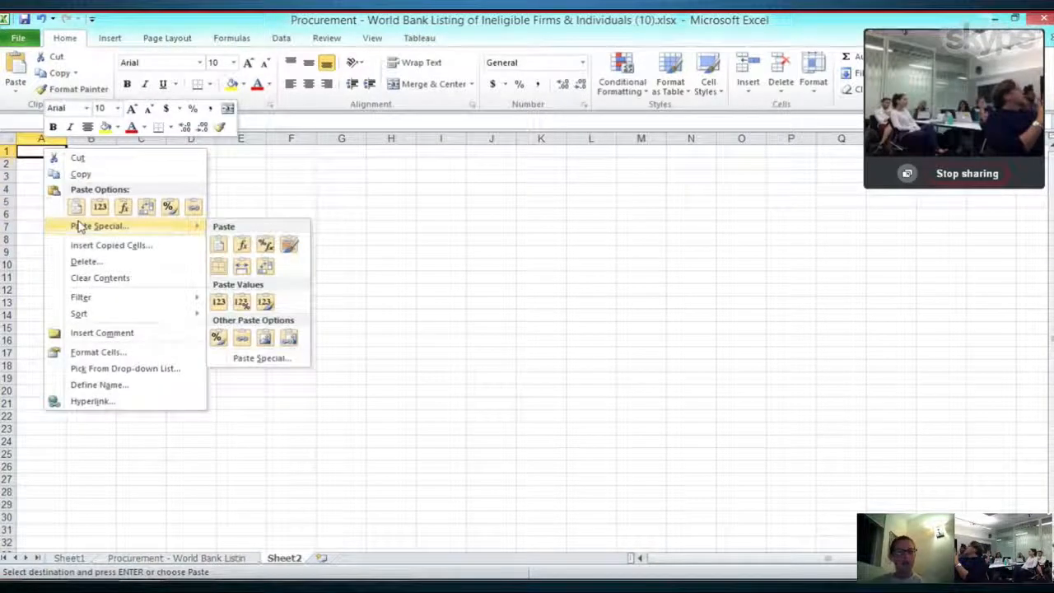
pyautogui.click(127, 228)
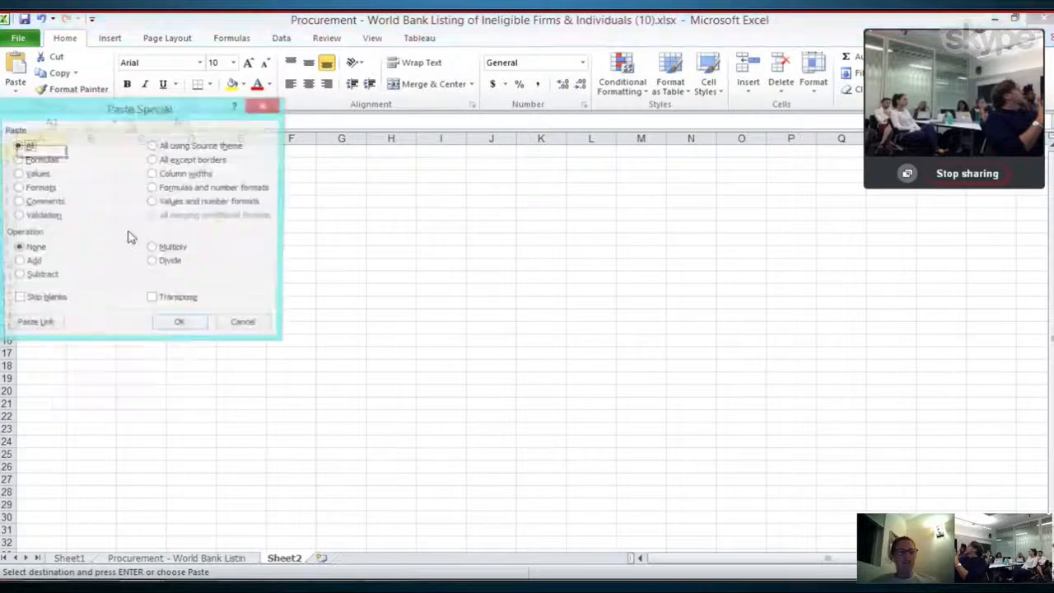
pyautogui.click(35, 174)
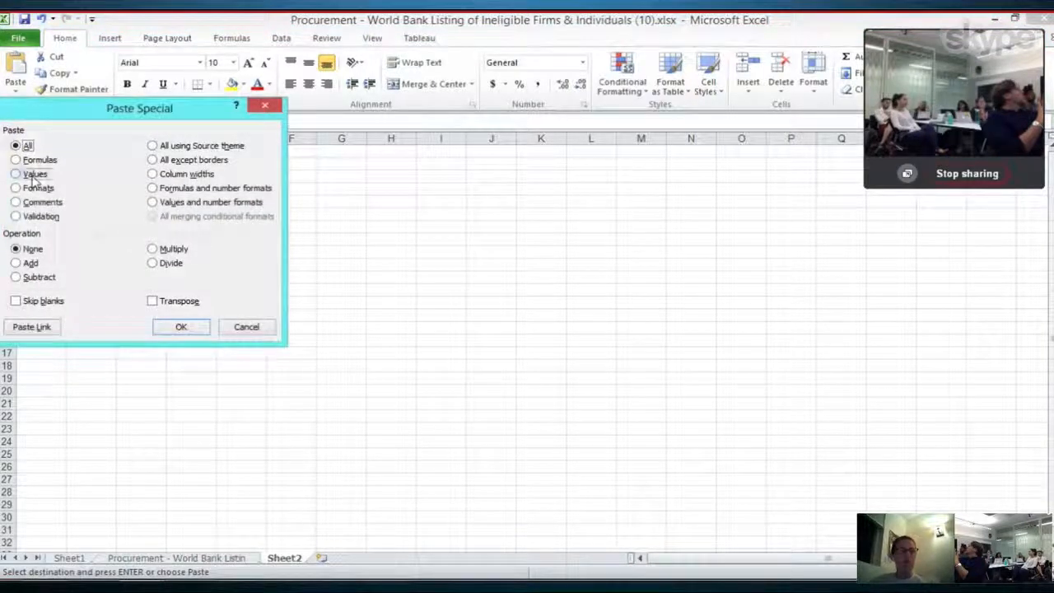
pyautogui.click(182, 328)
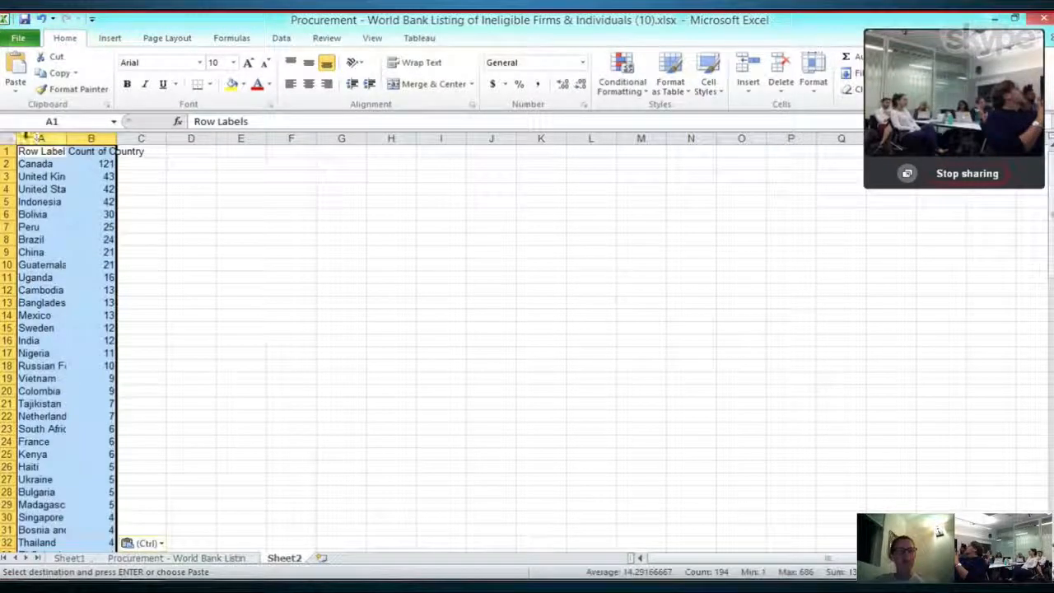
pyautogui.click(8, 138)
pyautogui.doubleClick(66, 138)
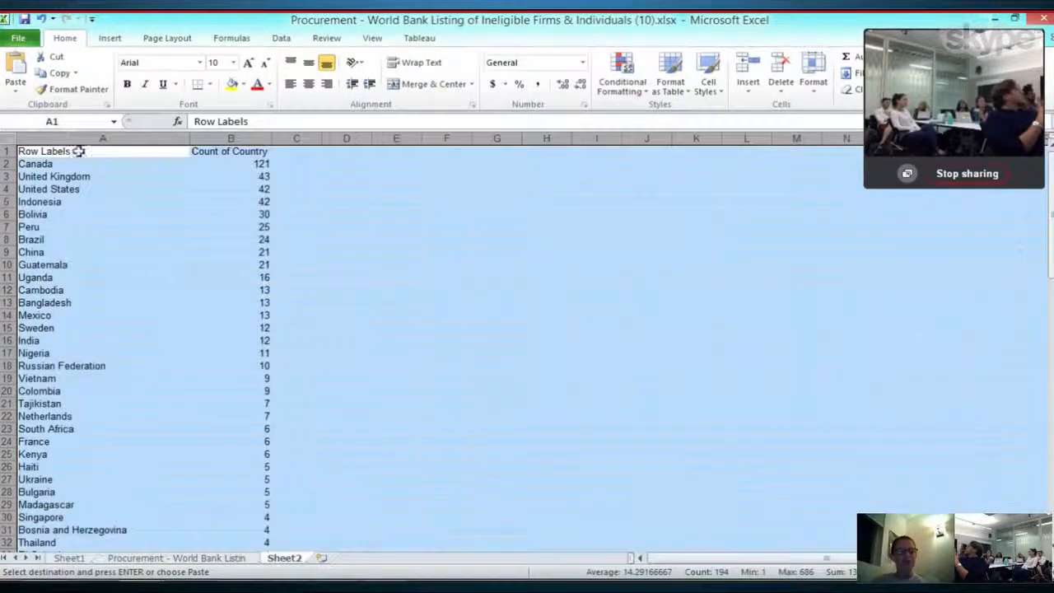
# Examine the pasted country counts down to Kenya
pyautogui.click(122, 201)
pyautogui.press('Down')
pyautogui.press('Down')
pyautogui.press('Down')
pyautogui.press('Down')
pyautogui.press('Down')
pyautogui.press('Down')
pyautogui.press('Down')
pyautogui.press('Down')
pyautogui.press('Down')
pyautogui.press('Down')
pyautogui.press('Down')
pyautogui.press('Down')
pyautogui.press('Down')
pyautogui.press('Down')
pyautogui.press('Down')
pyautogui.press('Down')
pyautogui.press('Down')
pyautogui.press('Down')
pyautogui.press('Down')
pyautogui.press('Down')
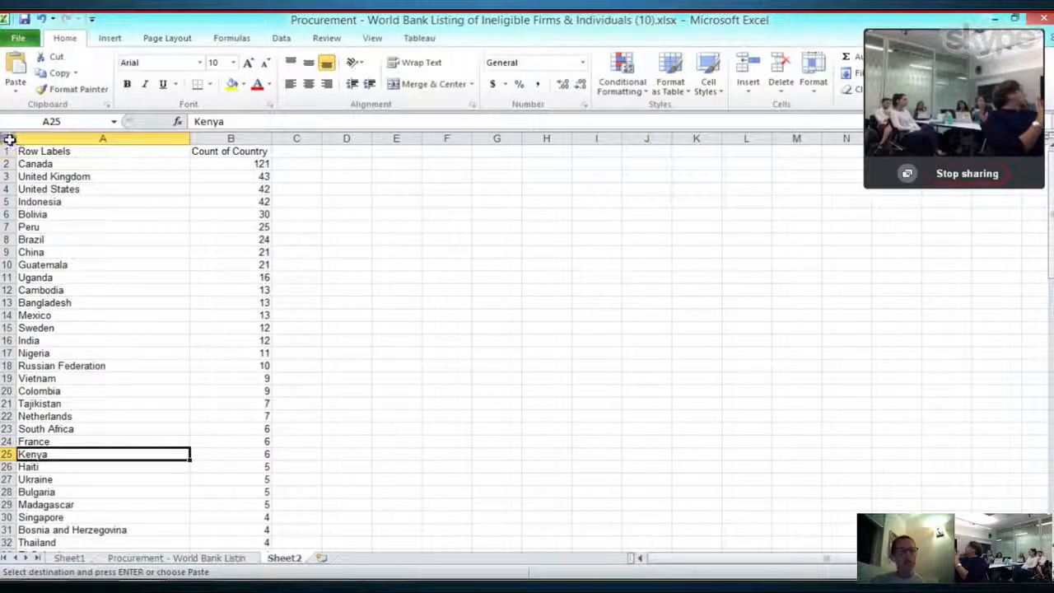
# Set the whole sheet's font size to 18 and autofit the columns to the larger text
pyautogui.click(10, 140)
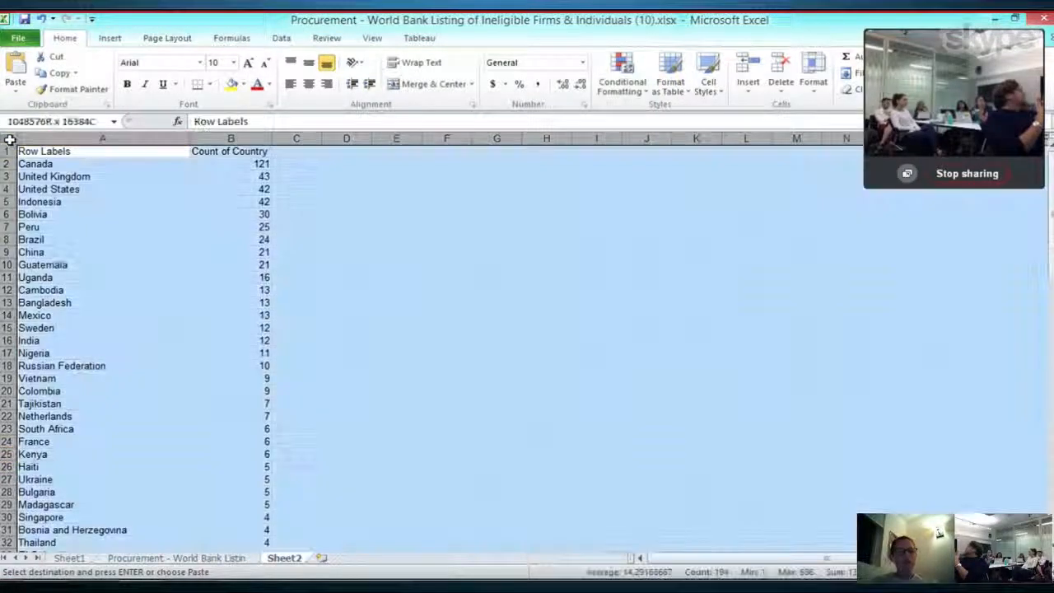
pyautogui.click(233, 63)
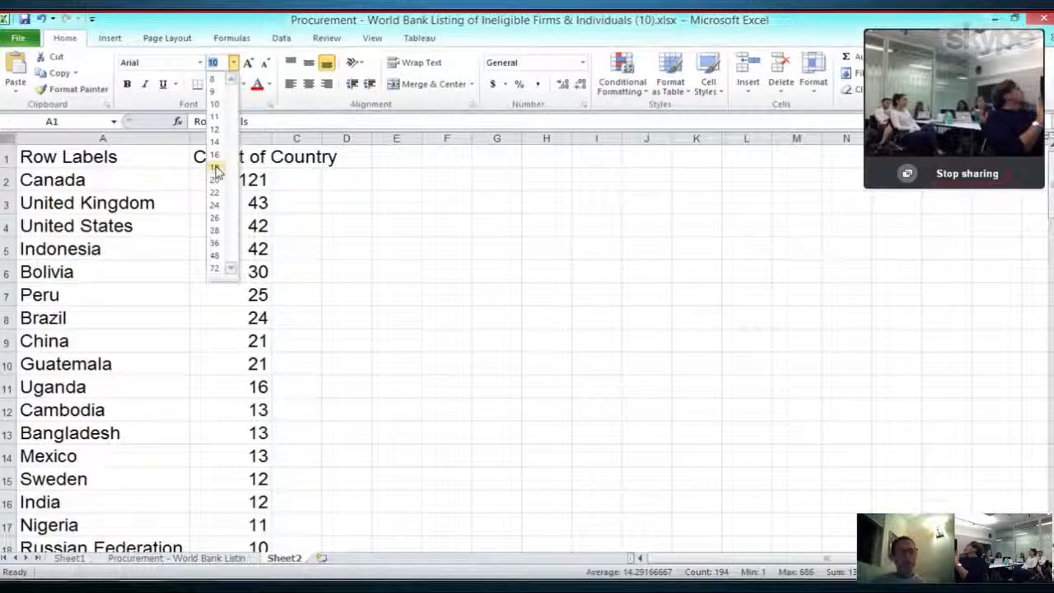
pyautogui.click(215, 168)
pyautogui.doubleClick(278, 139)
# Rename the headers in A1 and B1 as Country and Count
pyautogui.click(405, 159)
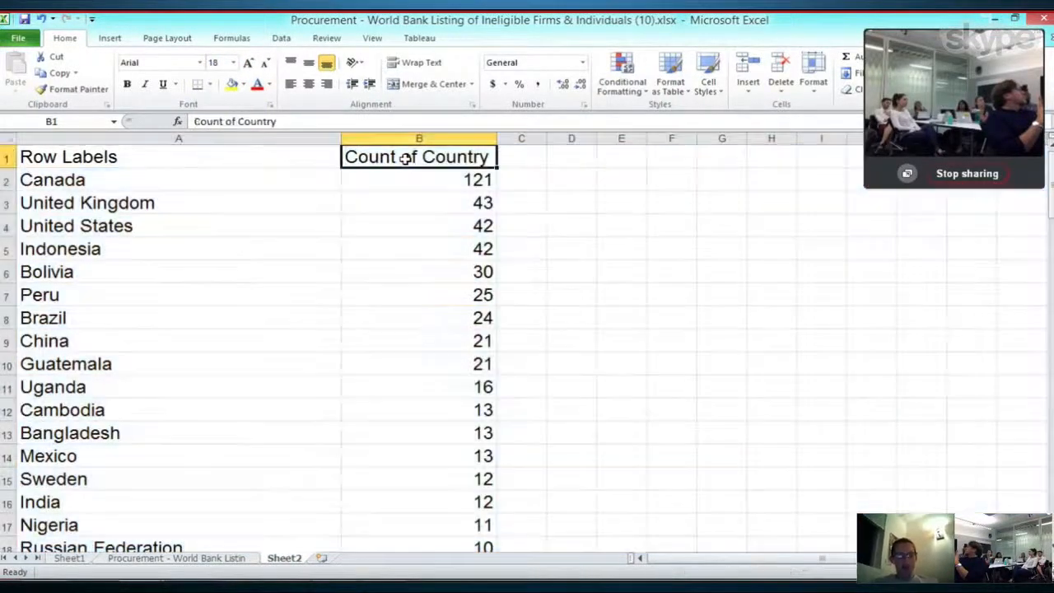
pyautogui.write('Count')
pyautogui.press('Return')
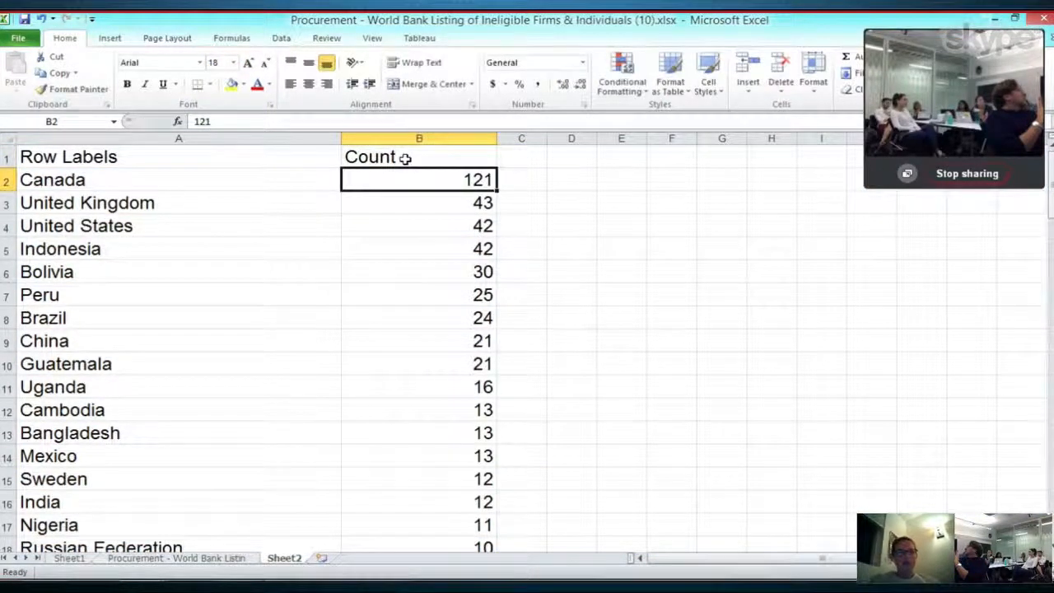
pyautogui.press('Left')
pyautogui.press('Up')
pyautogui.write('Country')
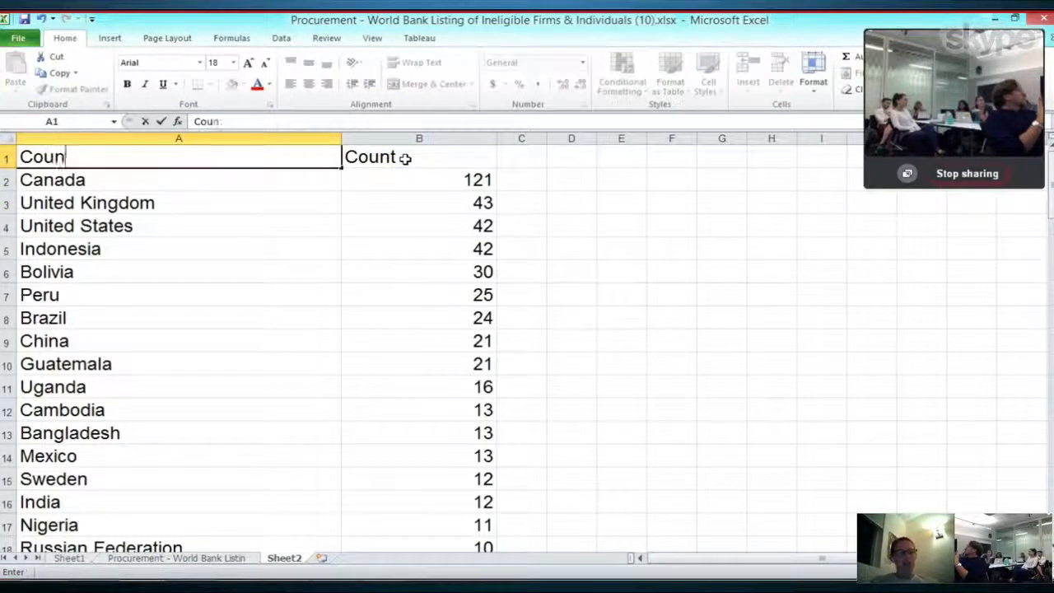
pyautogui.press('Return')
# Delete the Grand Total row at the end of the country counts
pyautogui.press('Down')
pyautogui.press('Down')
pyautogui.press('Down')
pyautogui.press('Down')
pyautogui.press('Down')
pyautogui.press('Down')
pyautogui.press('Down')
pyautogui.press('Down')
pyautogui.press('Down')
pyautogui.press('Down')
pyautogui.press('Down')
pyautogui.press('Down')
pyautogui.press('Down')
pyautogui.press('Down')
pyautogui.press('Down')
pyautogui.press('Down')
pyautogui.press('Down')
pyautogui.press('Down')
pyautogui.press('Down')
pyautogui.press('Down')
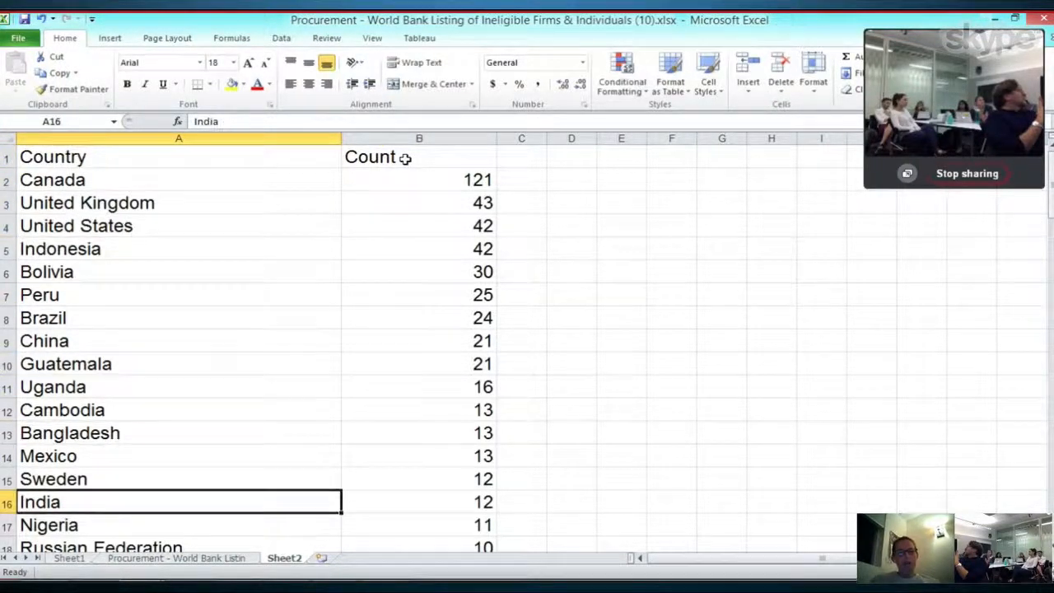
pyautogui.press('Down')
pyautogui.press('Down')
pyautogui.press('Down')
pyautogui.press('Down')
pyautogui.press('Down')
pyautogui.press('Down')
pyautogui.press('Down')
pyautogui.press('Down')
pyautogui.press('Down')
pyautogui.press('Down')
pyautogui.press('Down')
pyautogui.press('Down')
pyautogui.press('Down')
pyautogui.press('Down')
pyautogui.press('Down')
pyautogui.press('Down')
pyautogui.press('Down')
pyautogui.press('Down')
pyautogui.press('Down')
pyautogui.press('Down')
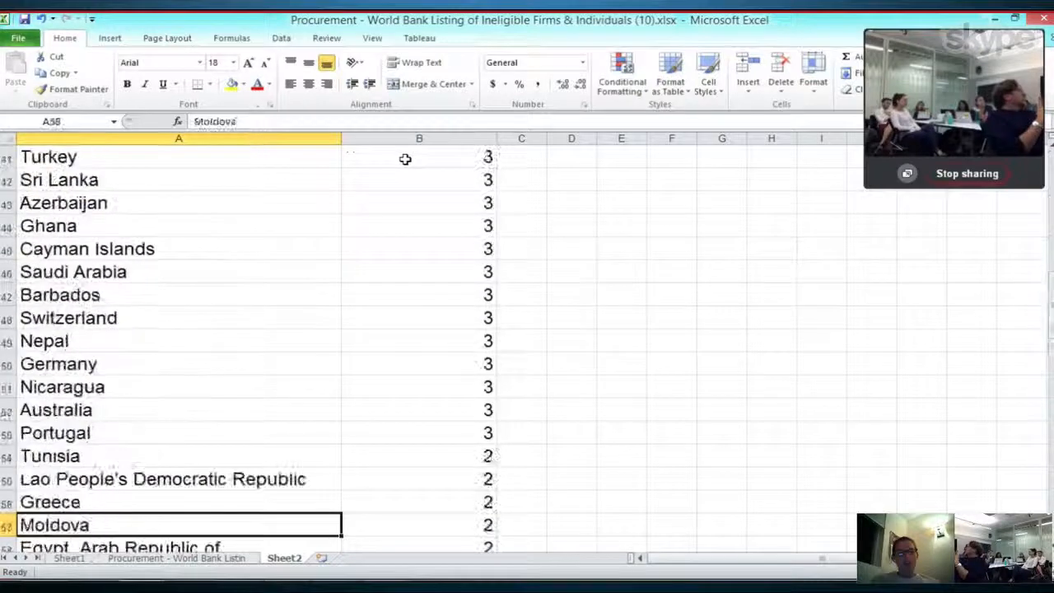
pyautogui.press('Down')
pyautogui.press('Down')
pyautogui.press('Down')
pyautogui.press('Down')
pyautogui.press('Down')
pyautogui.press('Down')
pyautogui.press('Down')
pyautogui.press('Down')
pyautogui.press('Down')
pyautogui.press('Down')
pyautogui.press('Down')
pyautogui.press('Down')
pyautogui.press('Down')
pyautogui.press('Down')
pyautogui.press('Down')
pyautogui.press('Down')
pyautogui.press('Down')
pyautogui.press('Down')
pyautogui.press('Down')
pyautogui.press('Down')
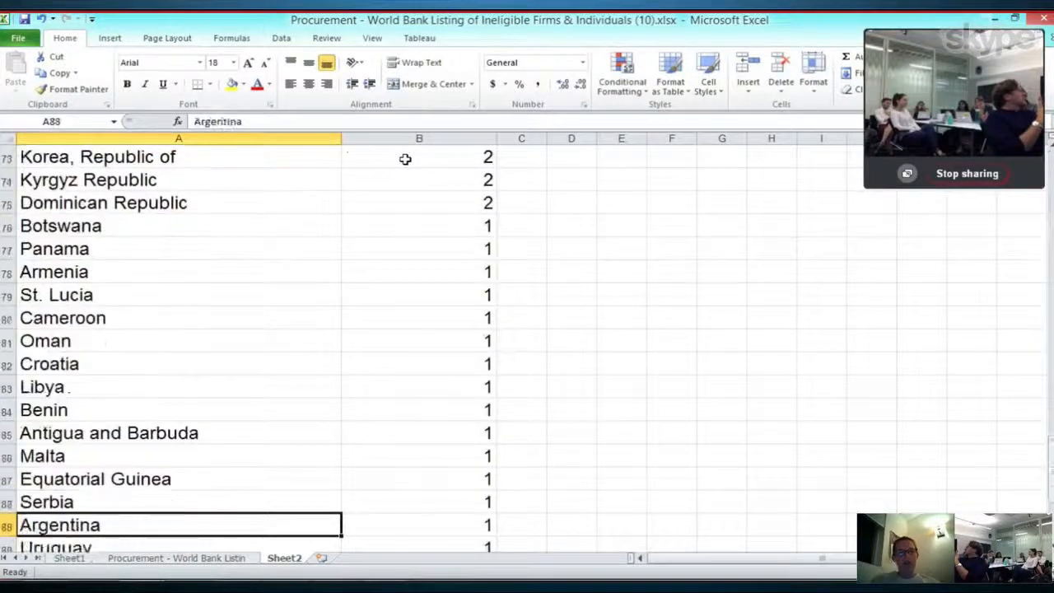
pyautogui.press('Down')
pyautogui.press('Down')
pyautogui.press('Down')
pyautogui.press('Down')
pyautogui.press('Down')
pyautogui.press('Down')
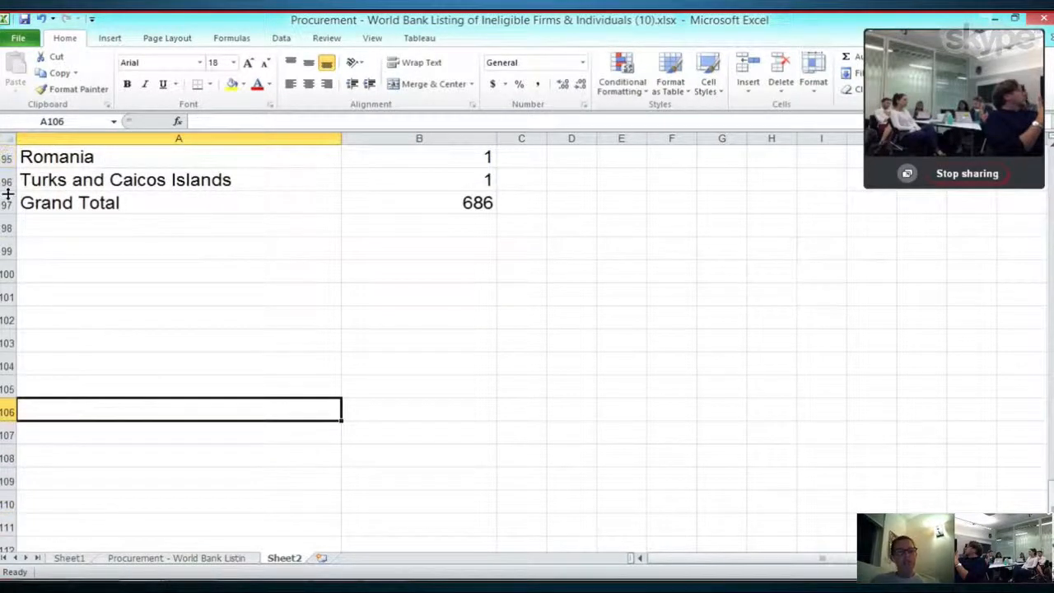
pyautogui.click(5, 204)
pyautogui.rightClick(7, 205)
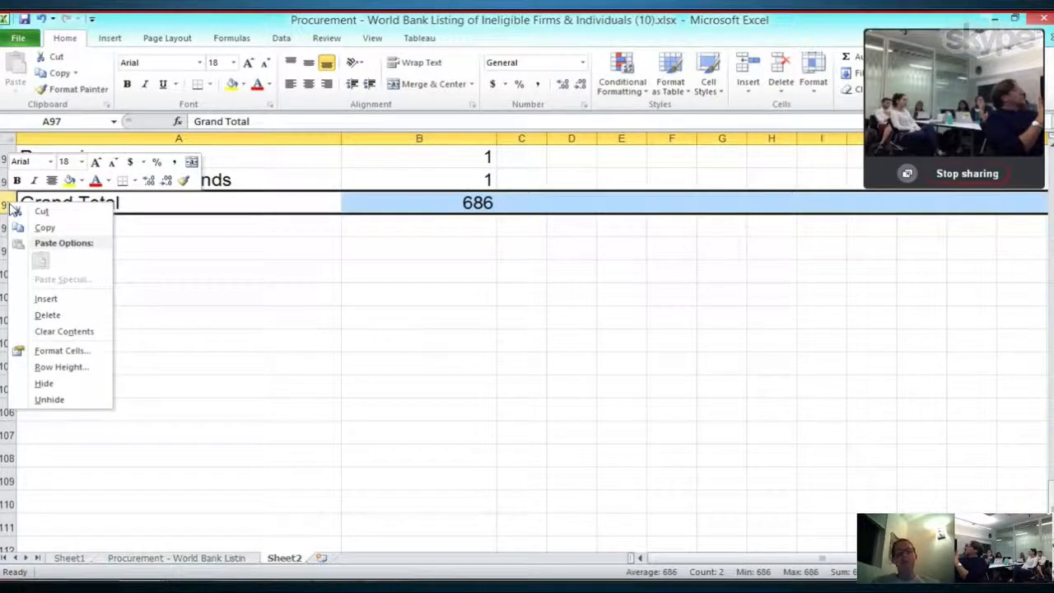
pyautogui.click(47, 313)
pyautogui.click(249, 183)
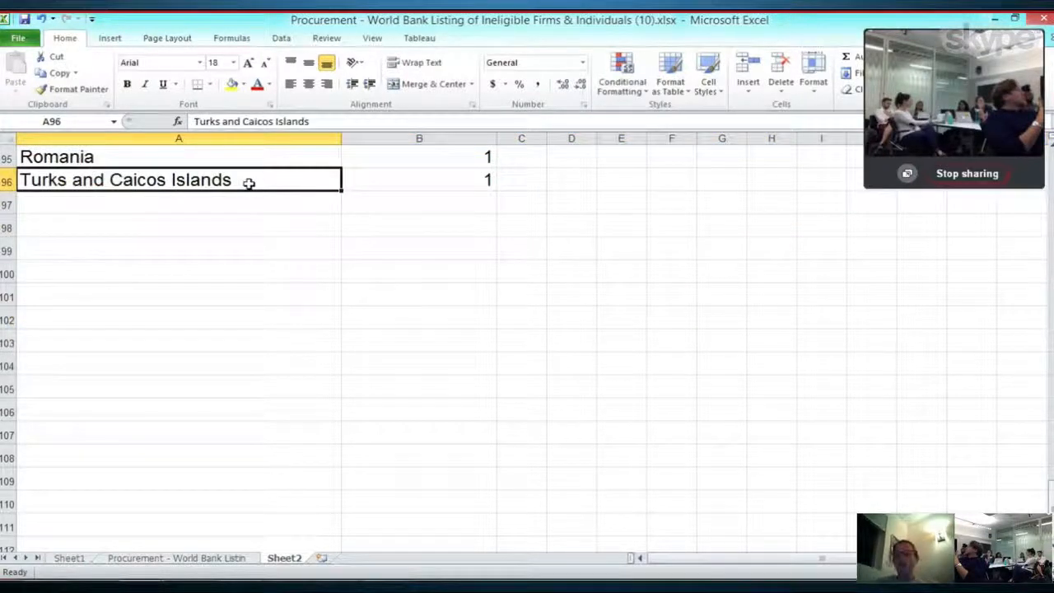
# Copy the whole Country and Count table with its headers, and switch to the Datawrapper site in Chrome
pyautogui.hotkey('ctrl', 'Home')
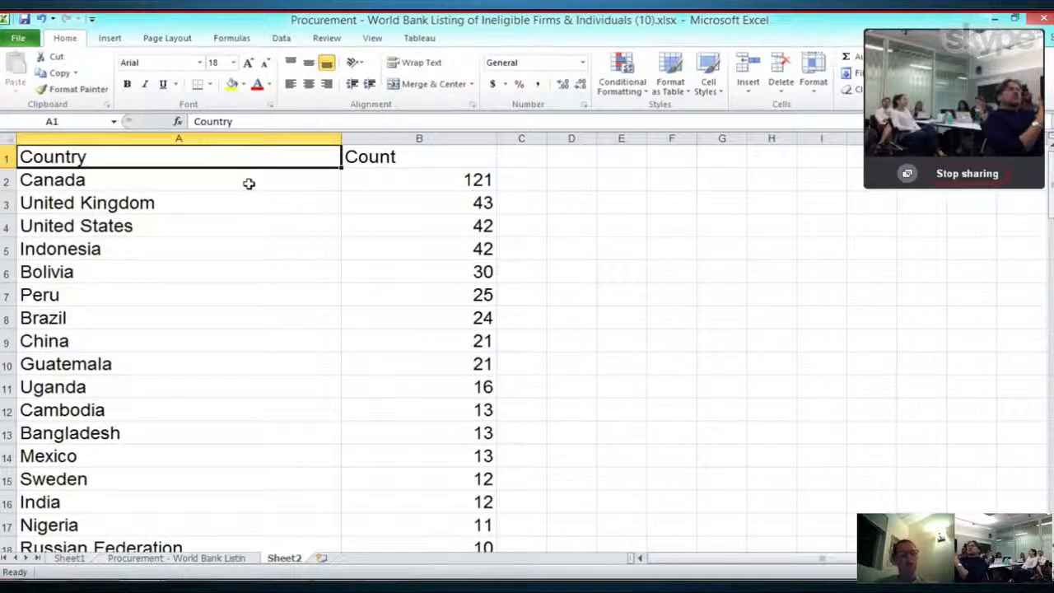
pyautogui.hotkey('ctrl', 'a')
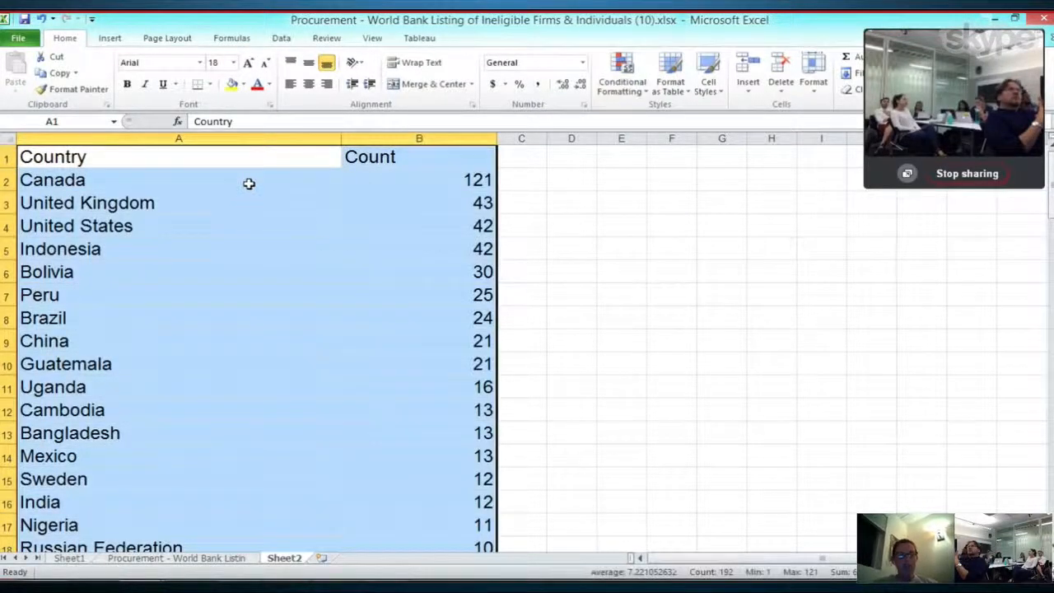
pyautogui.hotkey('ctrl', 'c')
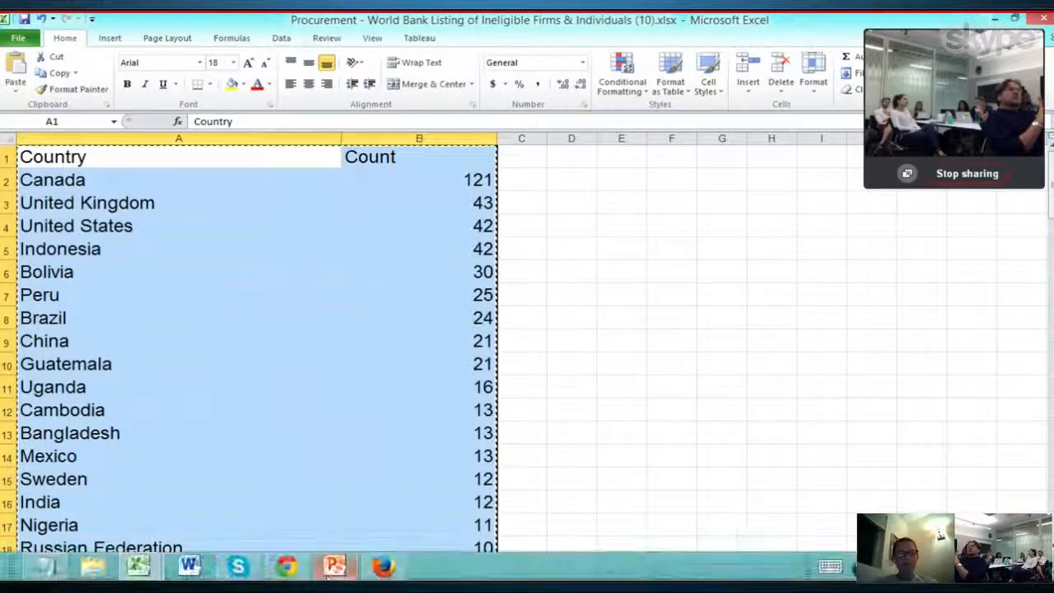
pyautogui.click(288, 566)
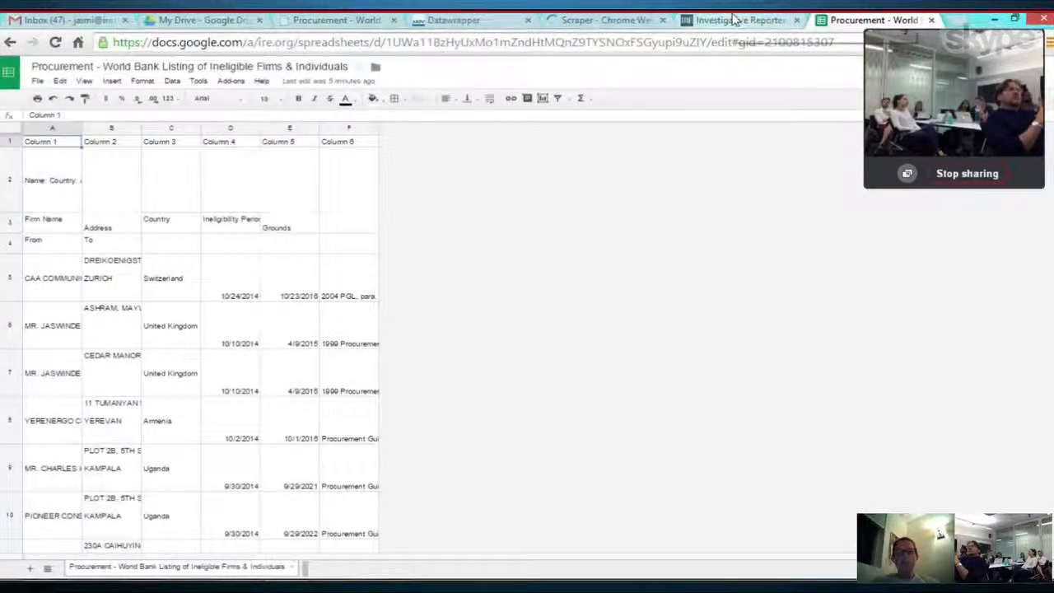
pyautogui.click(461, 23)
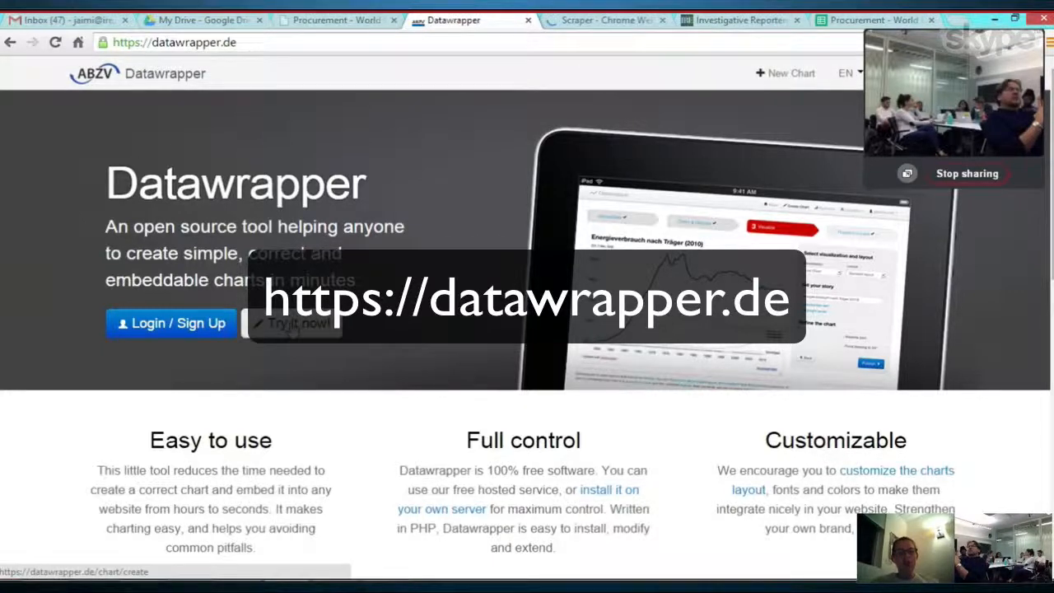
# Start a new Datawrapper chart without logging in, paste the copied country counts as its data and upload them
pyautogui.click(292, 326)
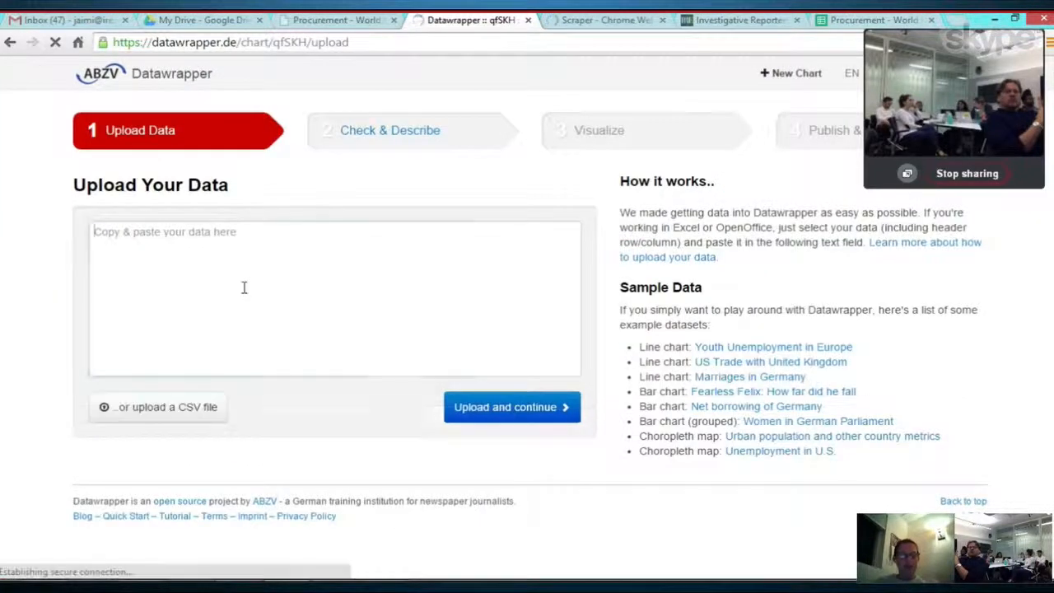
pyautogui.click(244, 287)
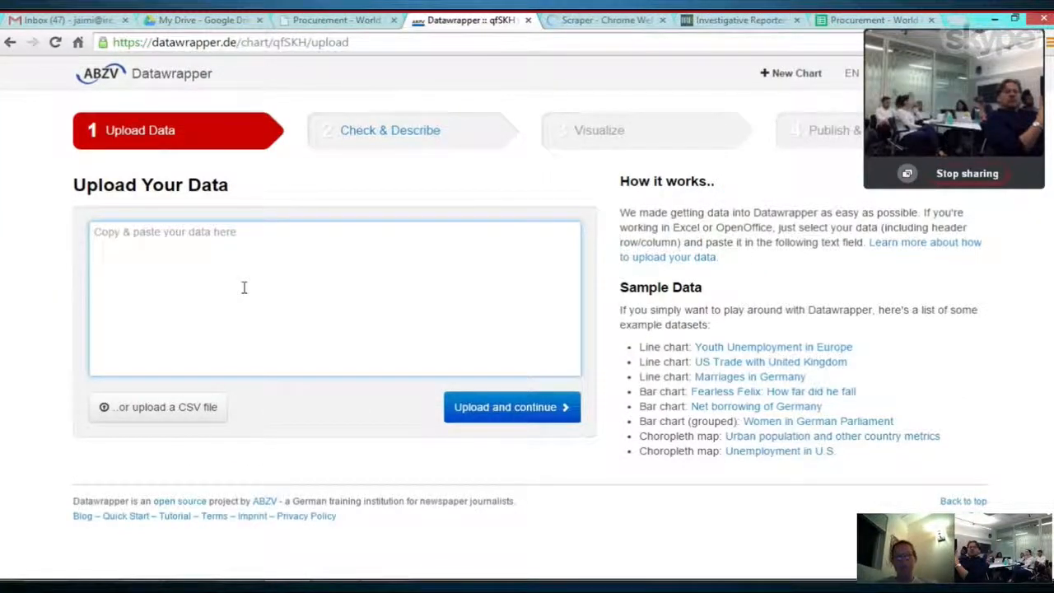
pyautogui.hotkey('ctrl', 'v')
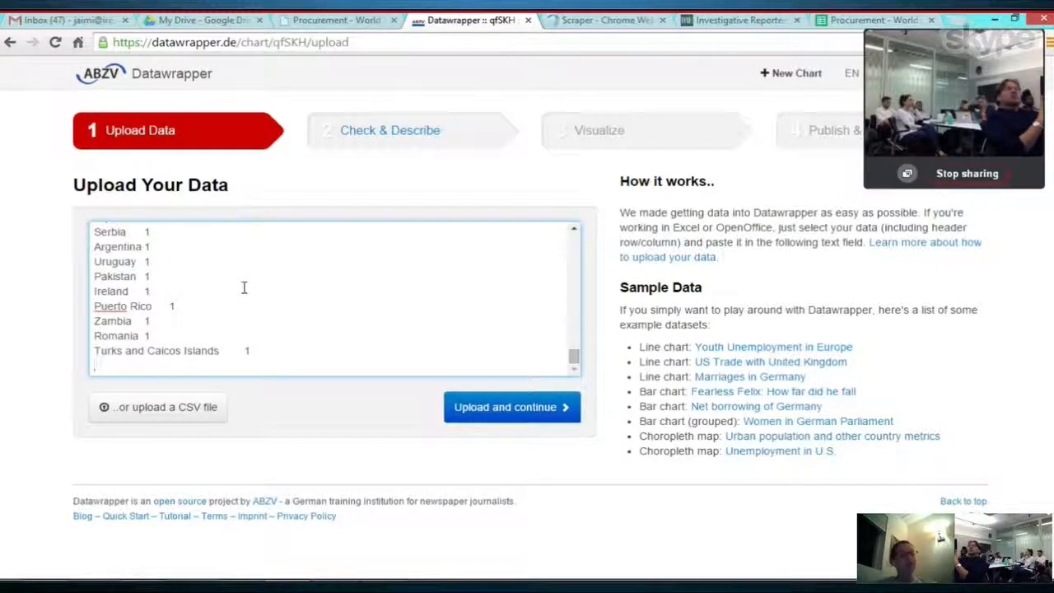
pyautogui.click(483, 409)
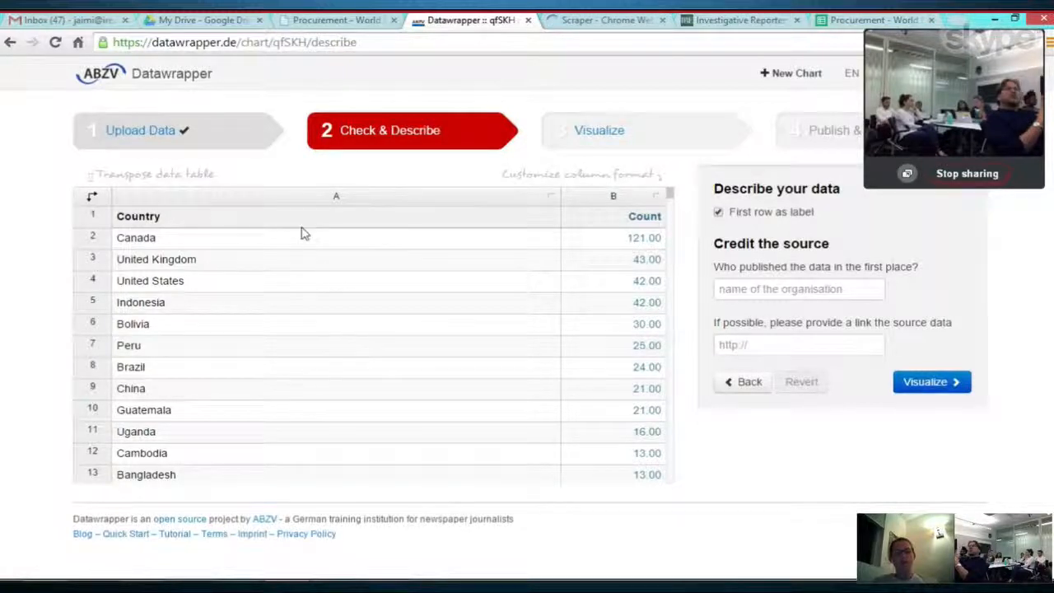
# Inspect the column options for the Count column, including its column type and number format
pyautogui.click(624, 226)
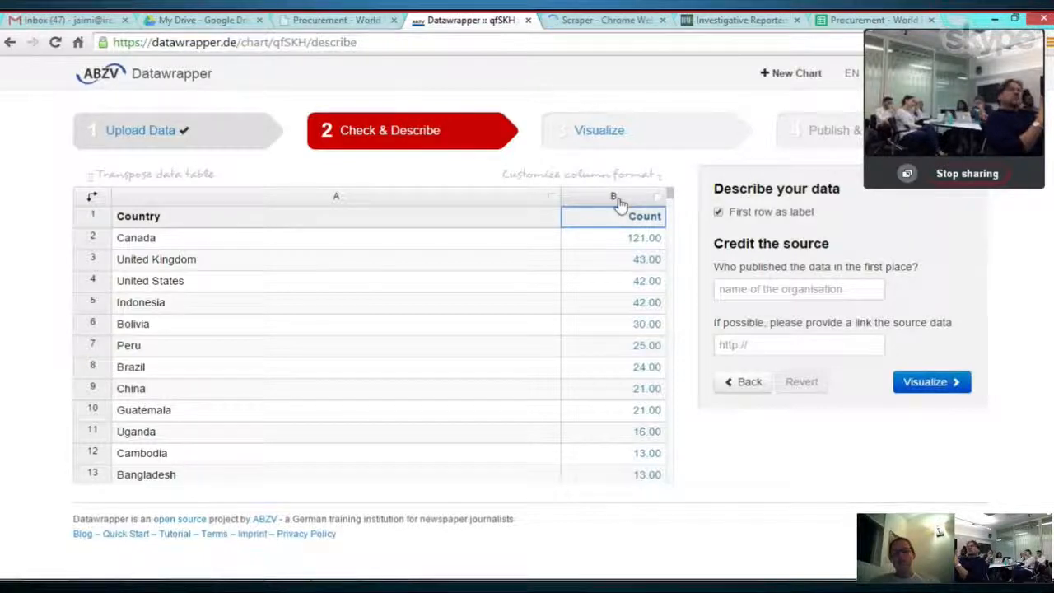
pyautogui.click(618, 200)
pyautogui.click(618, 200)
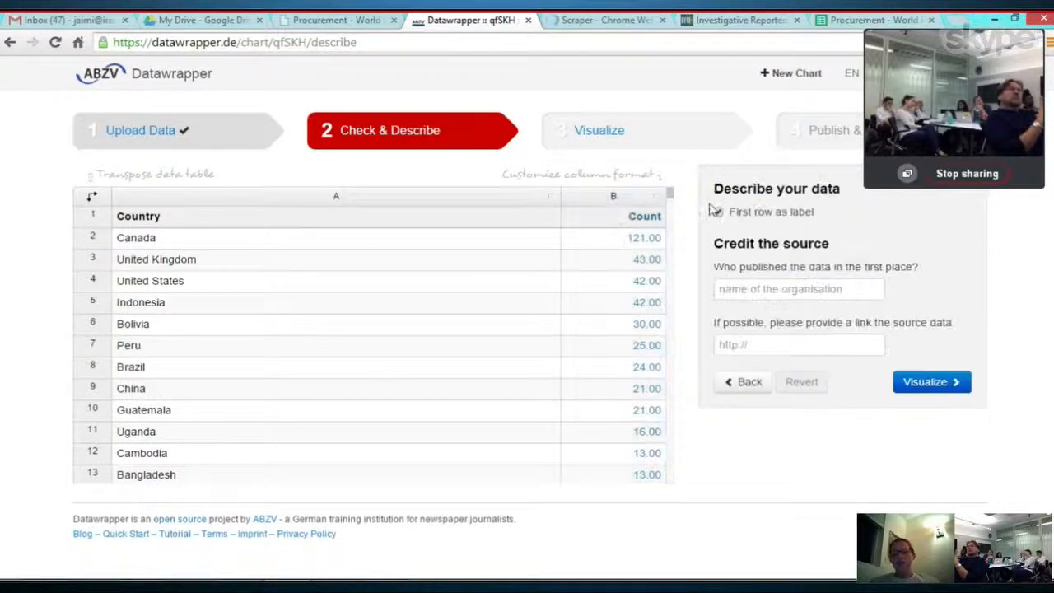
pyautogui.click(647, 203)
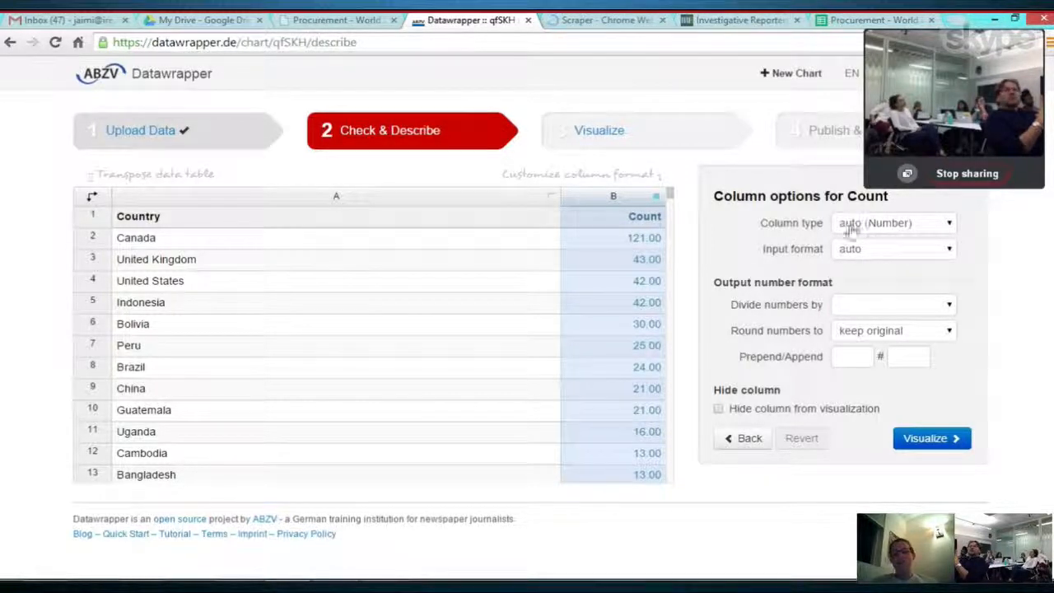
# Proceed to visualizing the data and preview the country counts as a bar chart
pyautogui.click(947, 440)
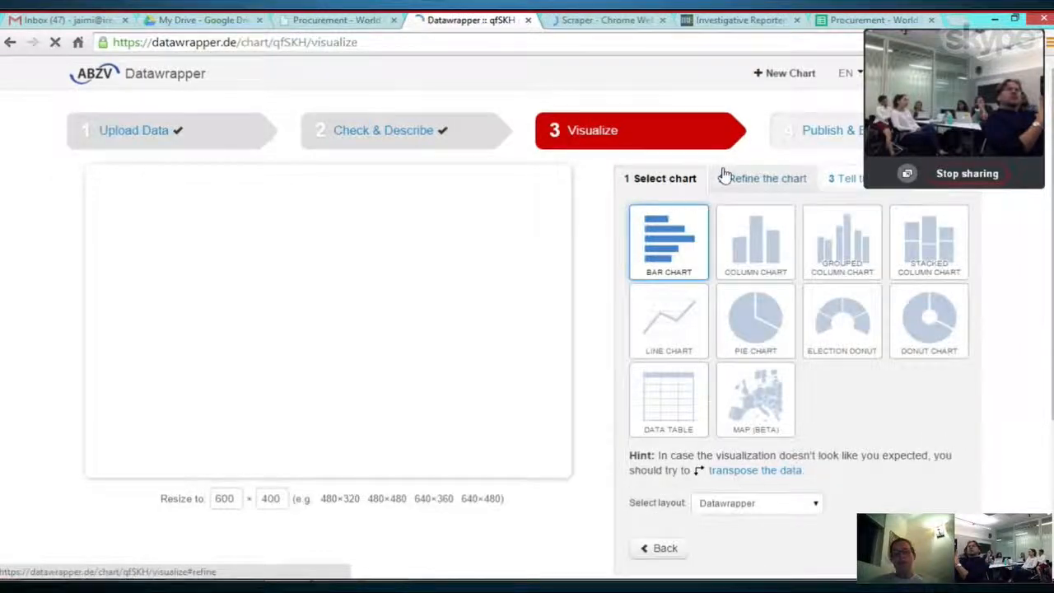
pyautogui.click(675, 234)
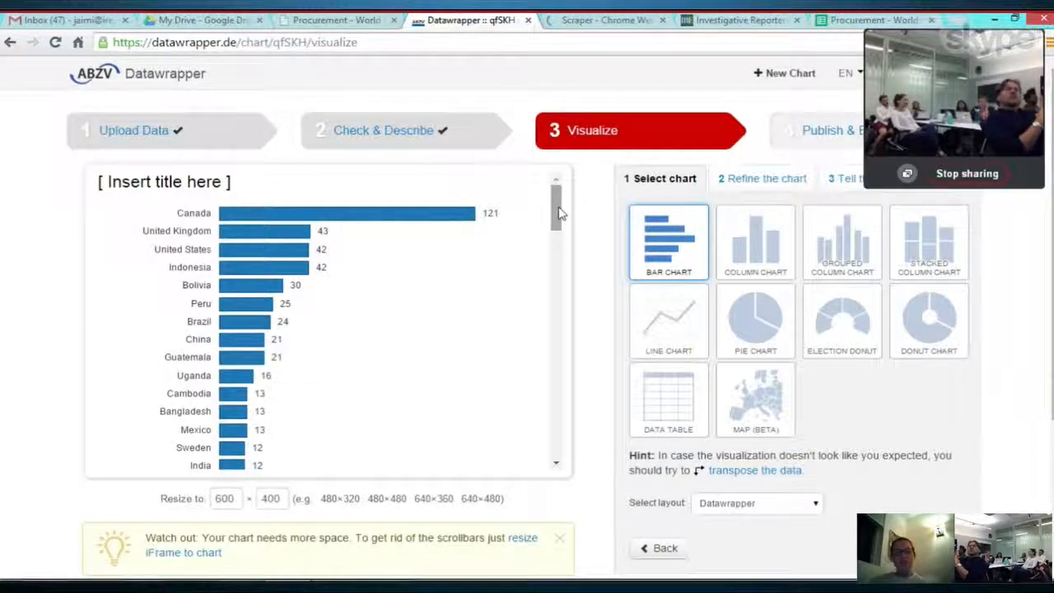
pyautogui.hotkey('ctrl', '-')
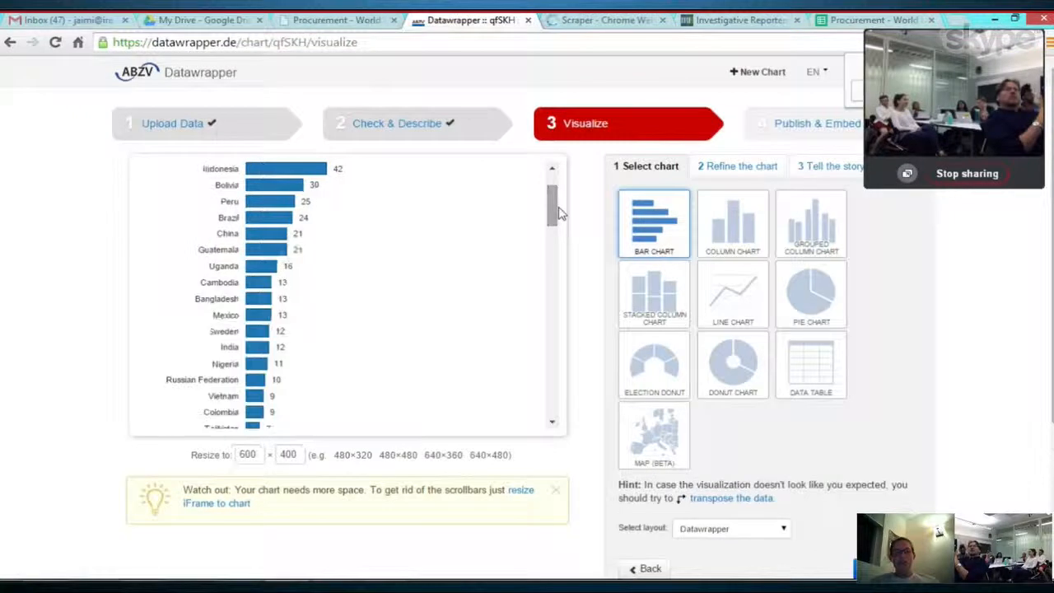
pyautogui.moveTo(553, 207); pyautogui.dragTo(554, 180)
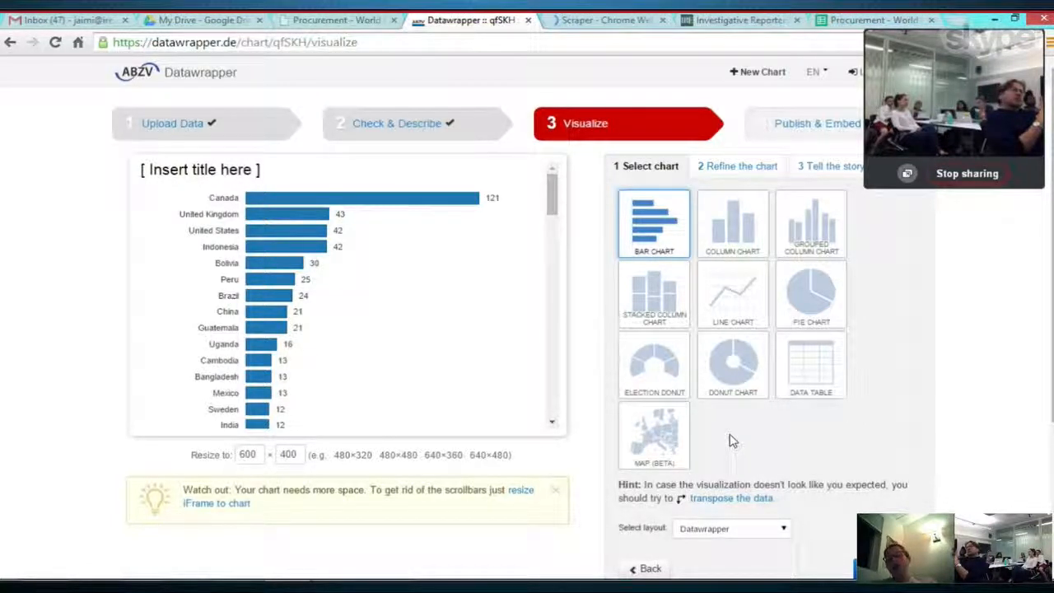
# Change the chart type to Map (Beta) to show the counts by country on a world map
pyautogui.click(679, 441)
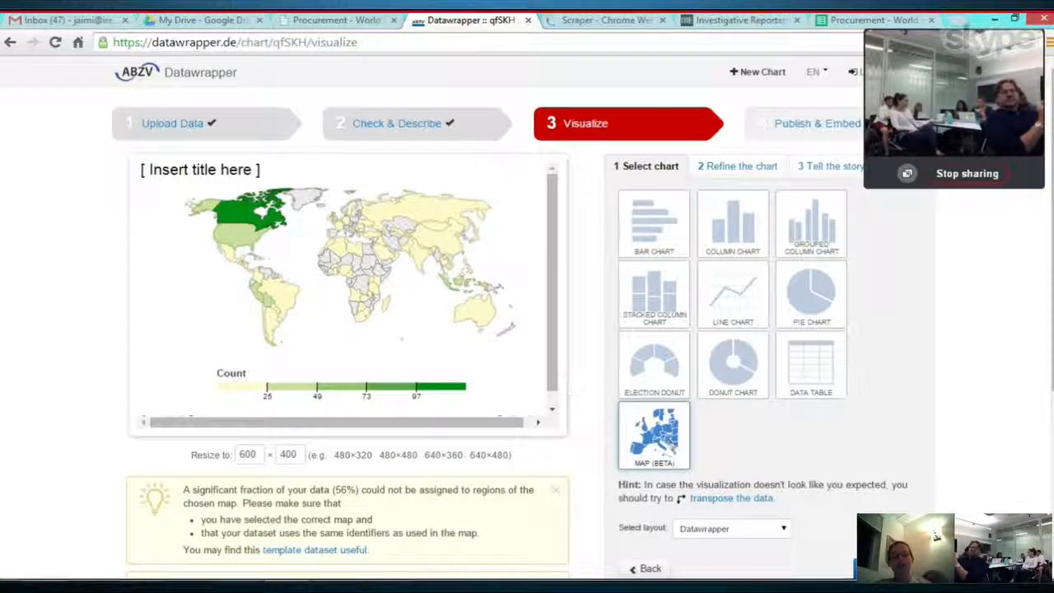
pyautogui.moveTo(509, 570)
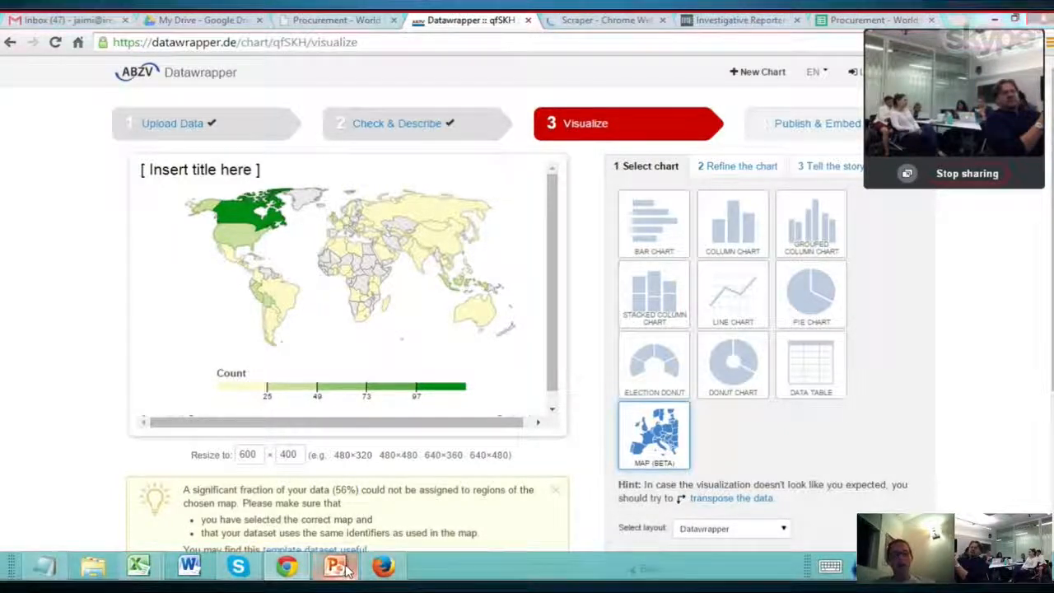